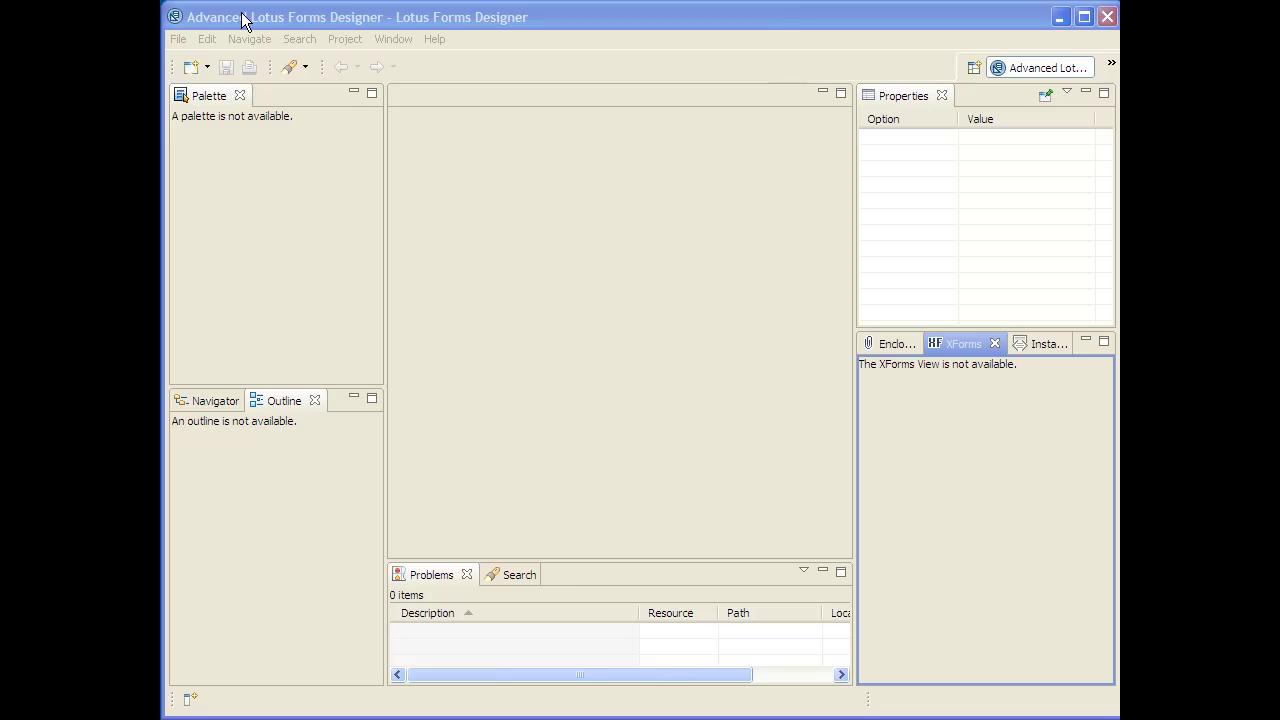
Step: Create a new Lotus form from the Aqua Horizontal Tabbed Wizard template with 1 wizard page
click(178, 40)
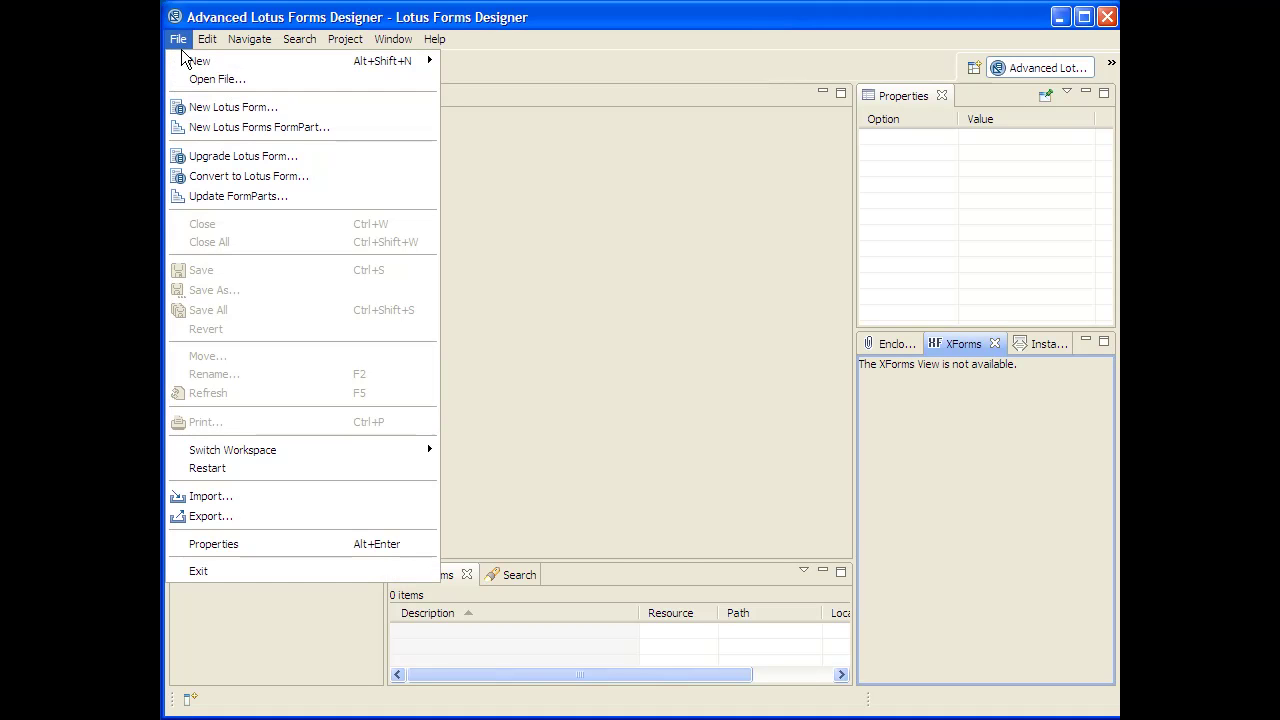
click(205, 108)
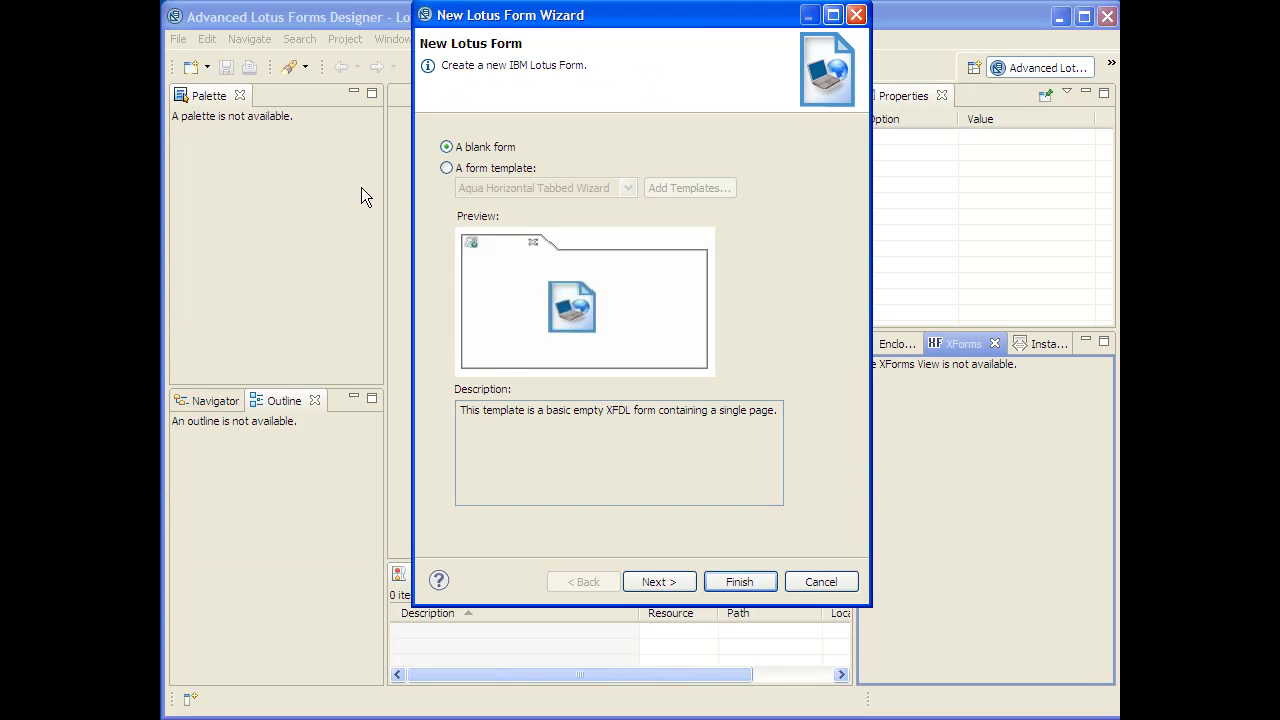
click(492, 168)
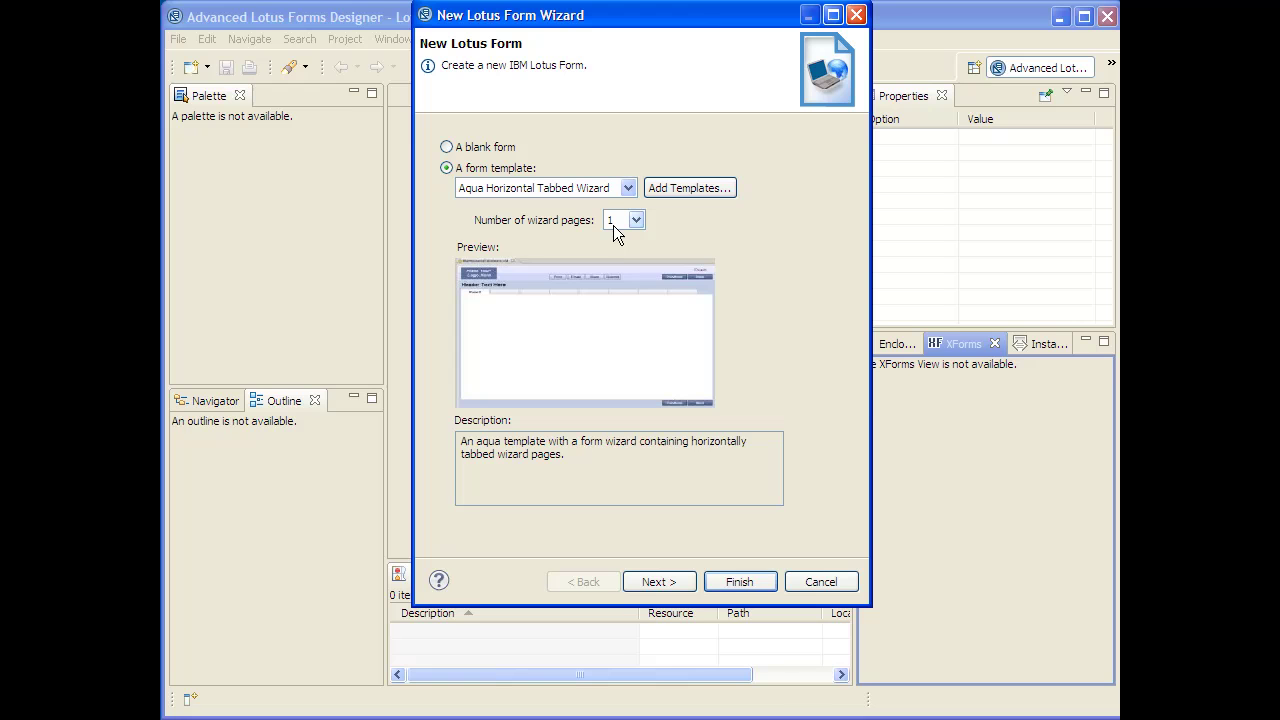
click(748, 584)
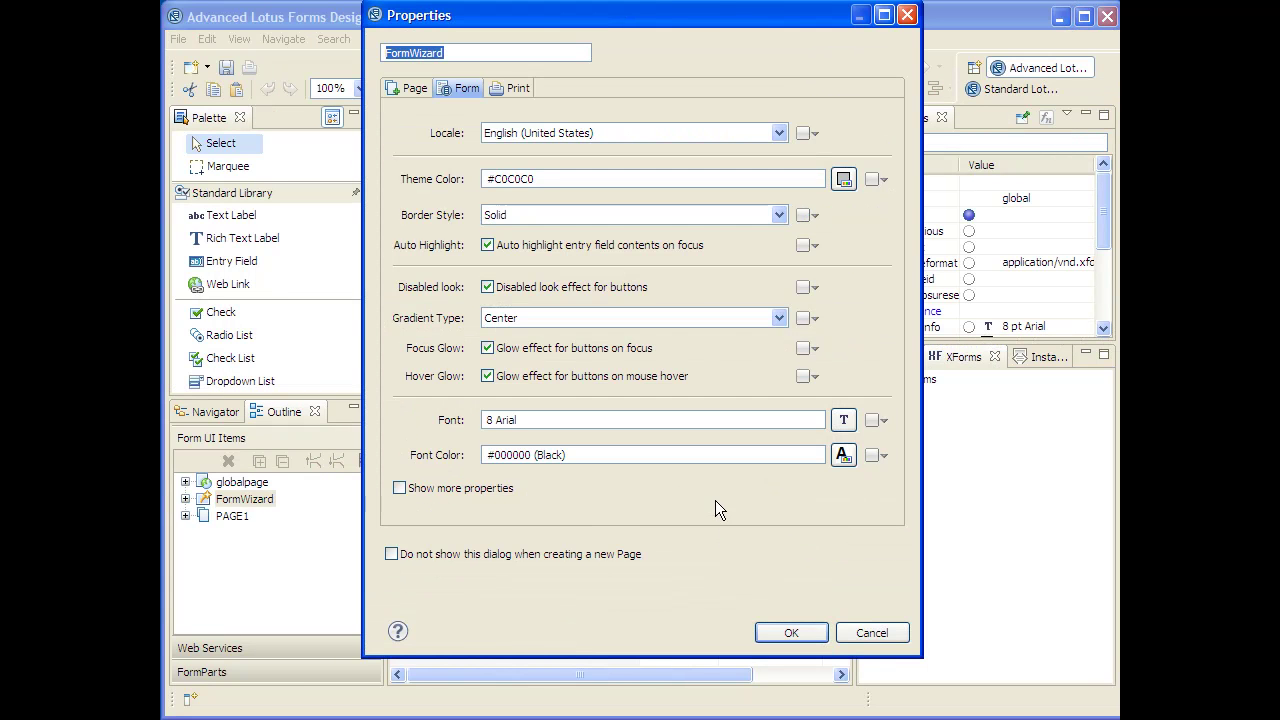
Step: Check the form's font settings, keep 8 pt Arial, and accept the default FormWizard properties
click(843, 420)
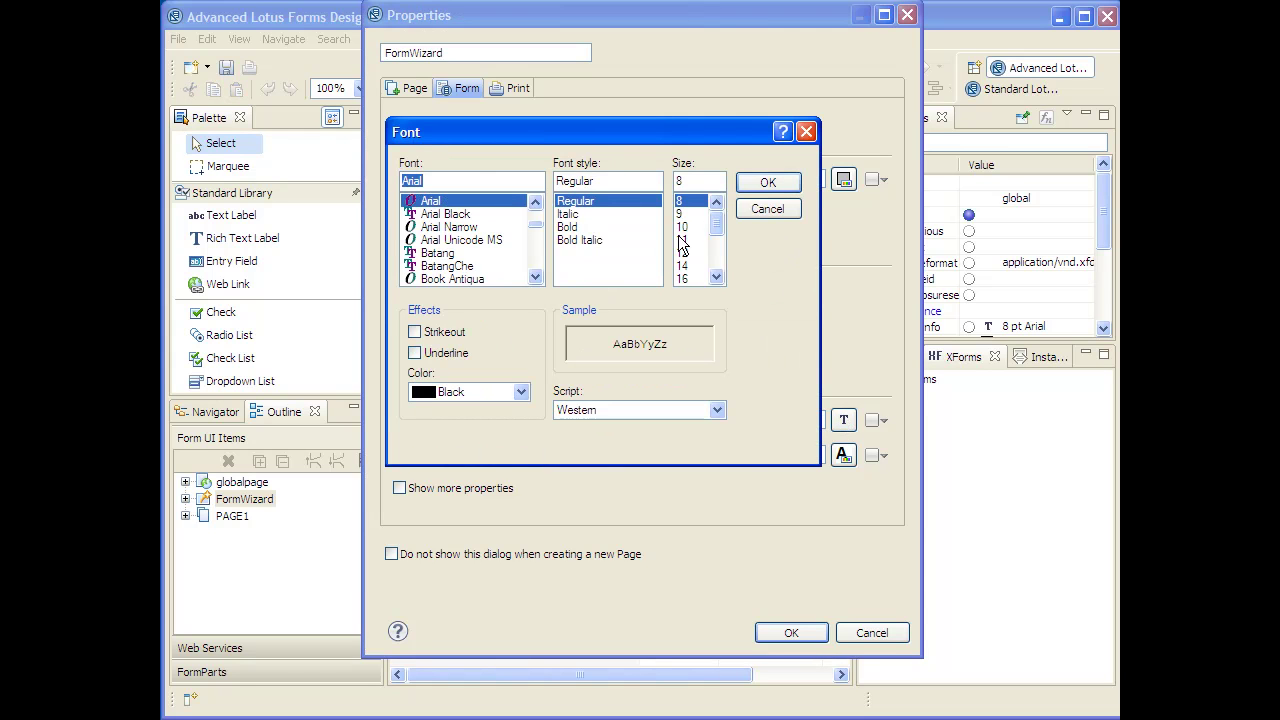
click(768, 182)
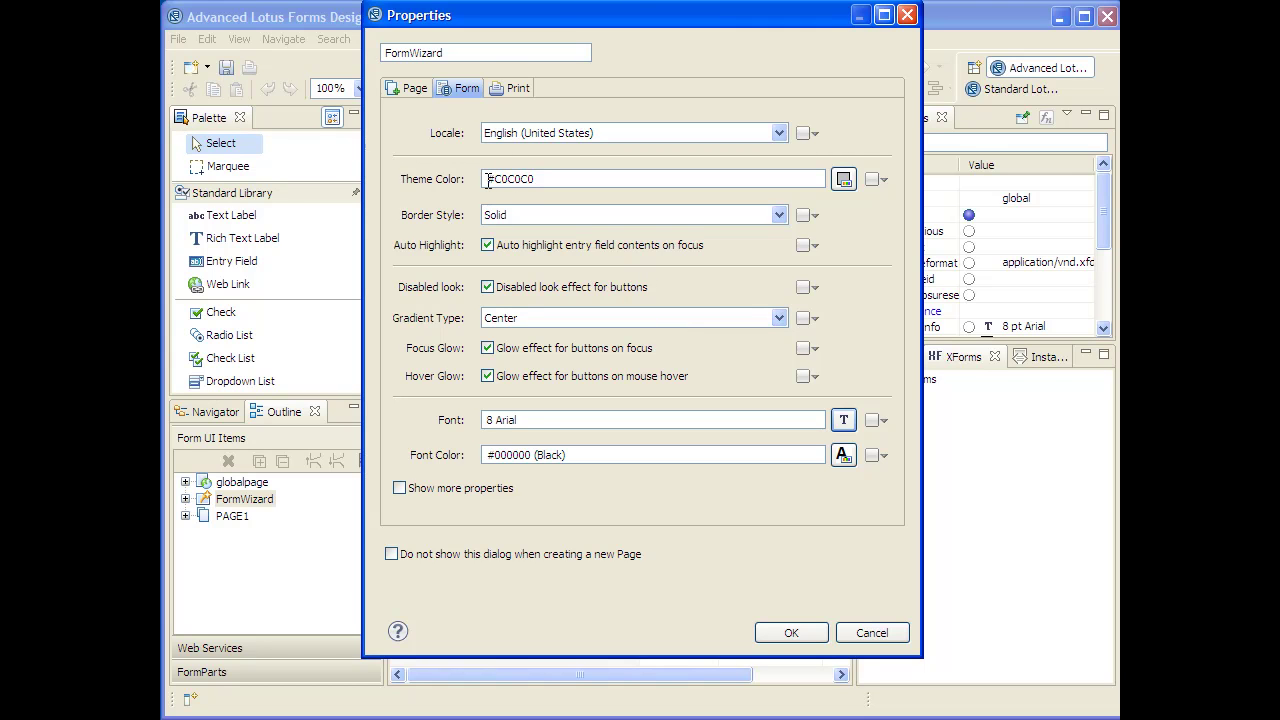
click(785, 638)
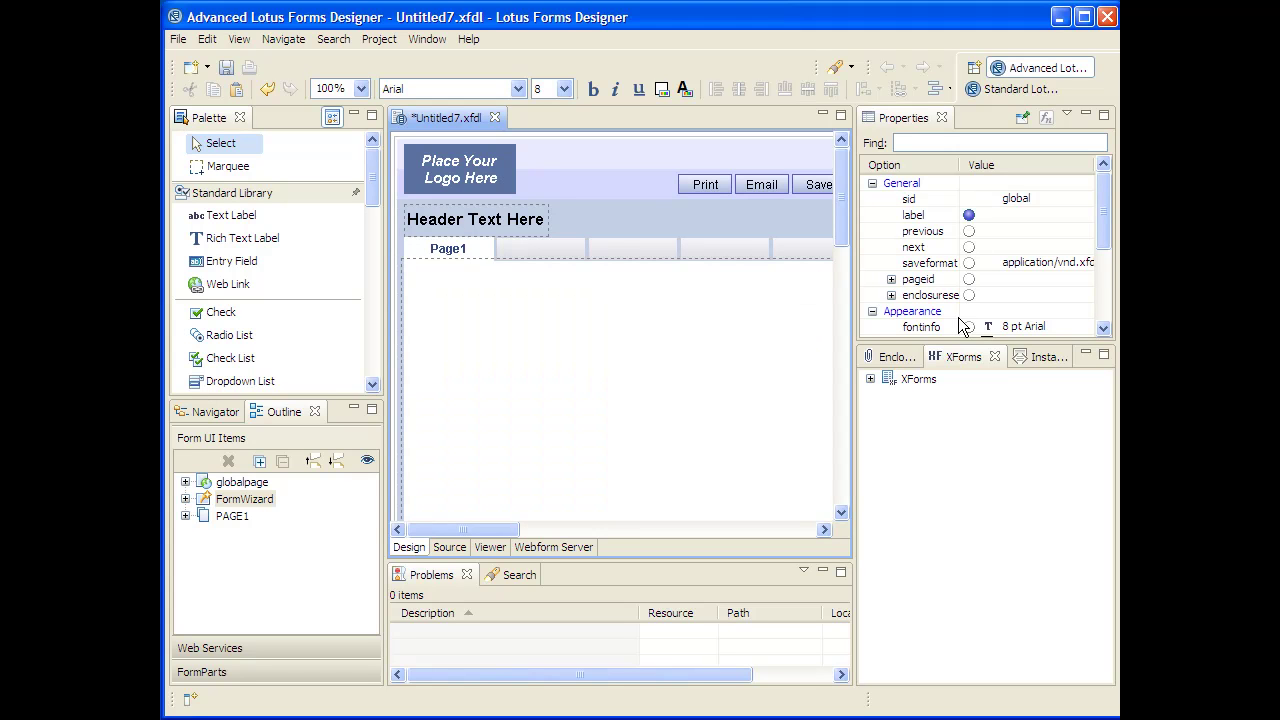
Step: Replace the logo placeholder with the image Pleiades.jpg and narrow the item to about 70 pixels so it fits the picture
click(463, 166)
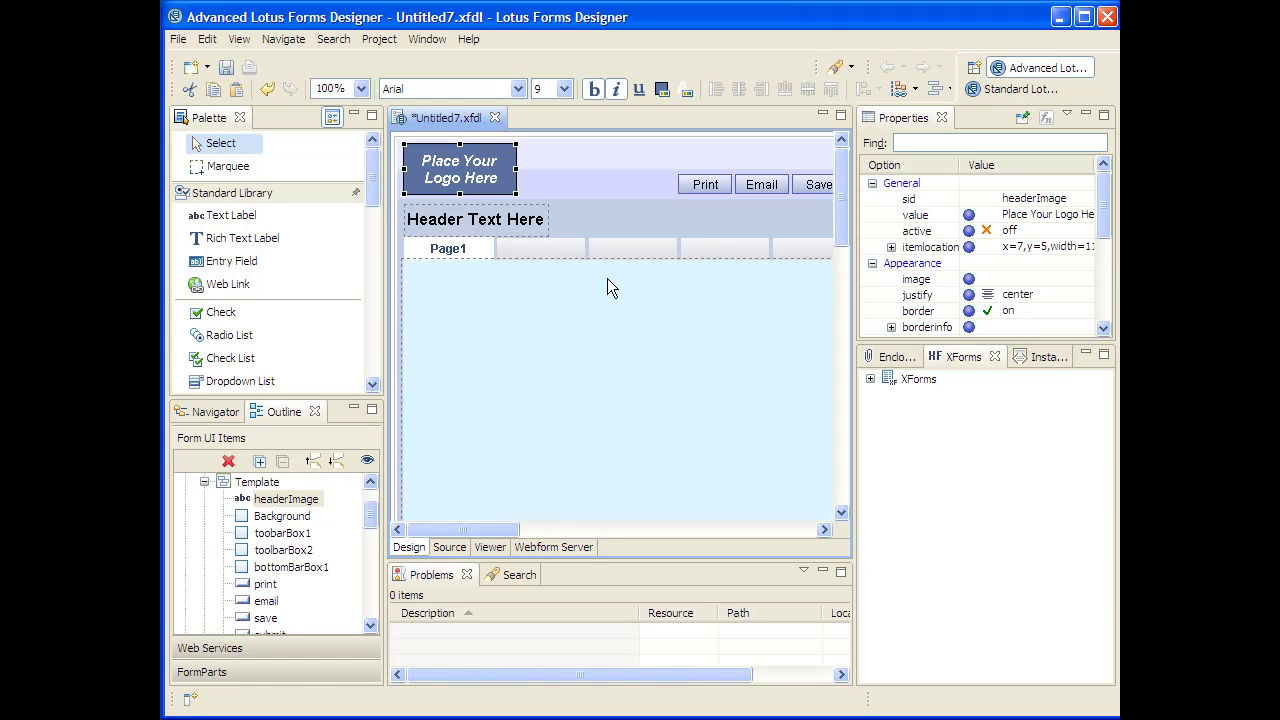
double_click(448, 173)
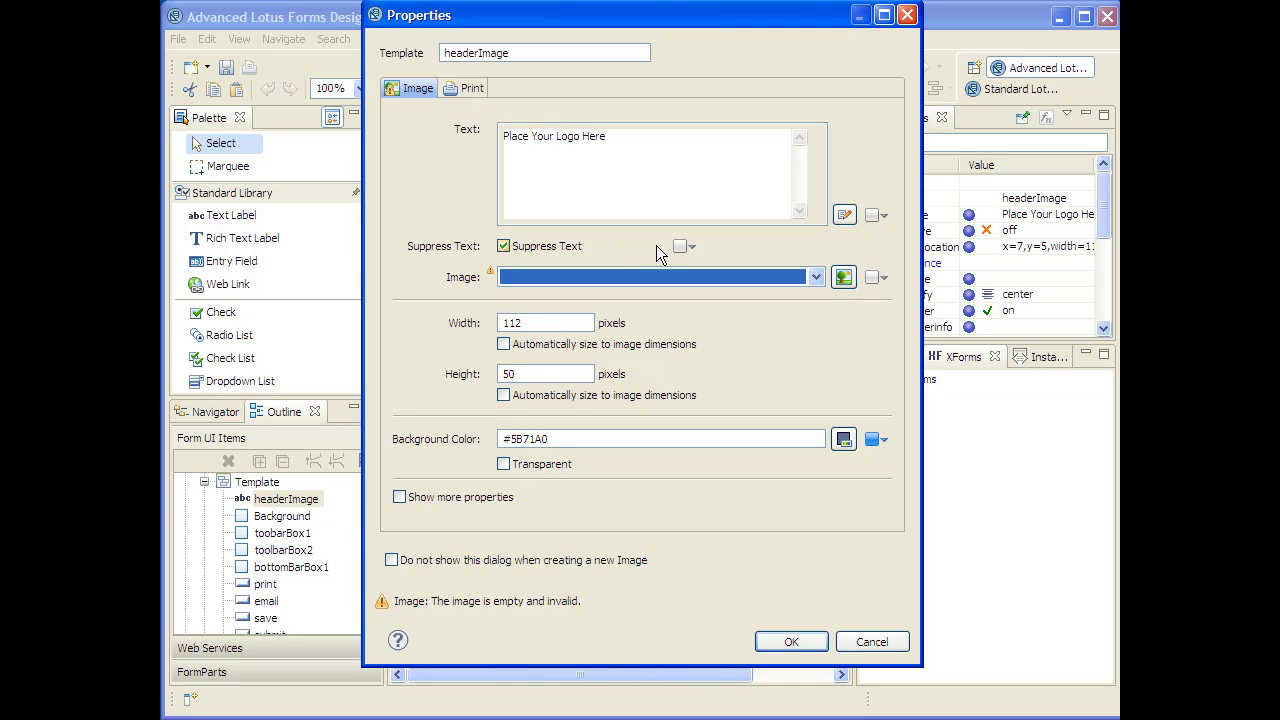
click(841, 277)
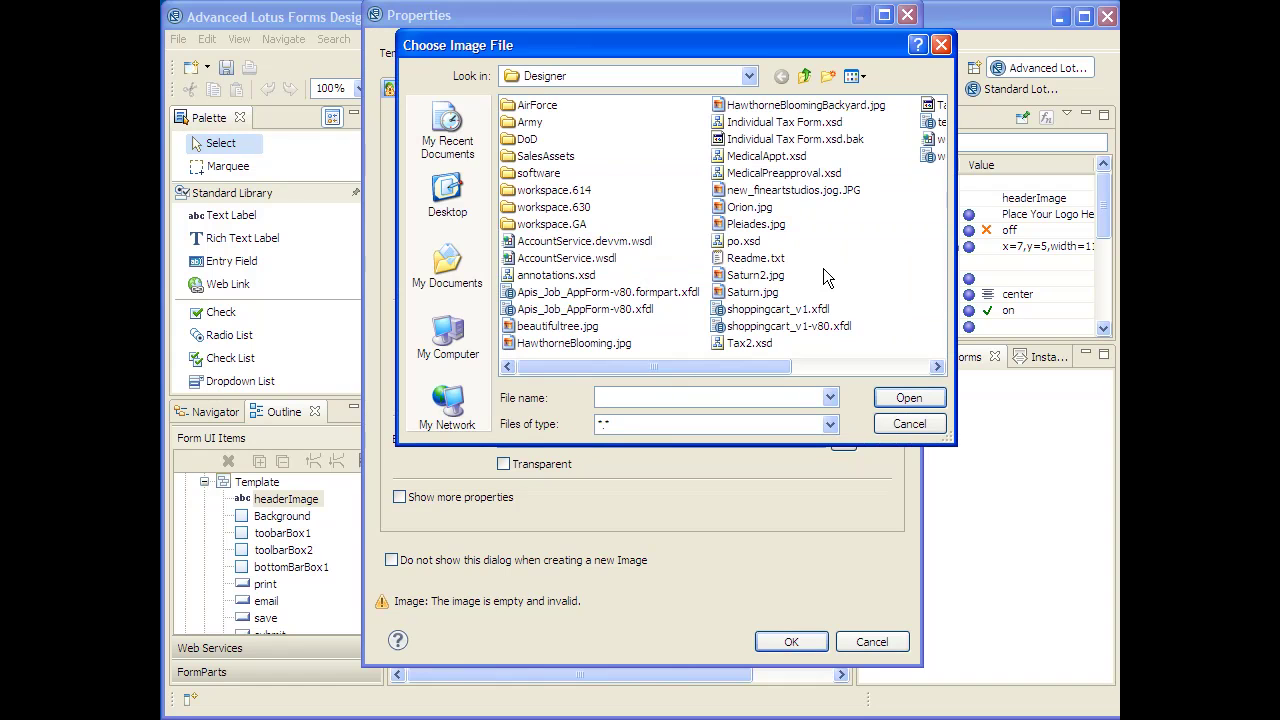
double_click(764, 225)
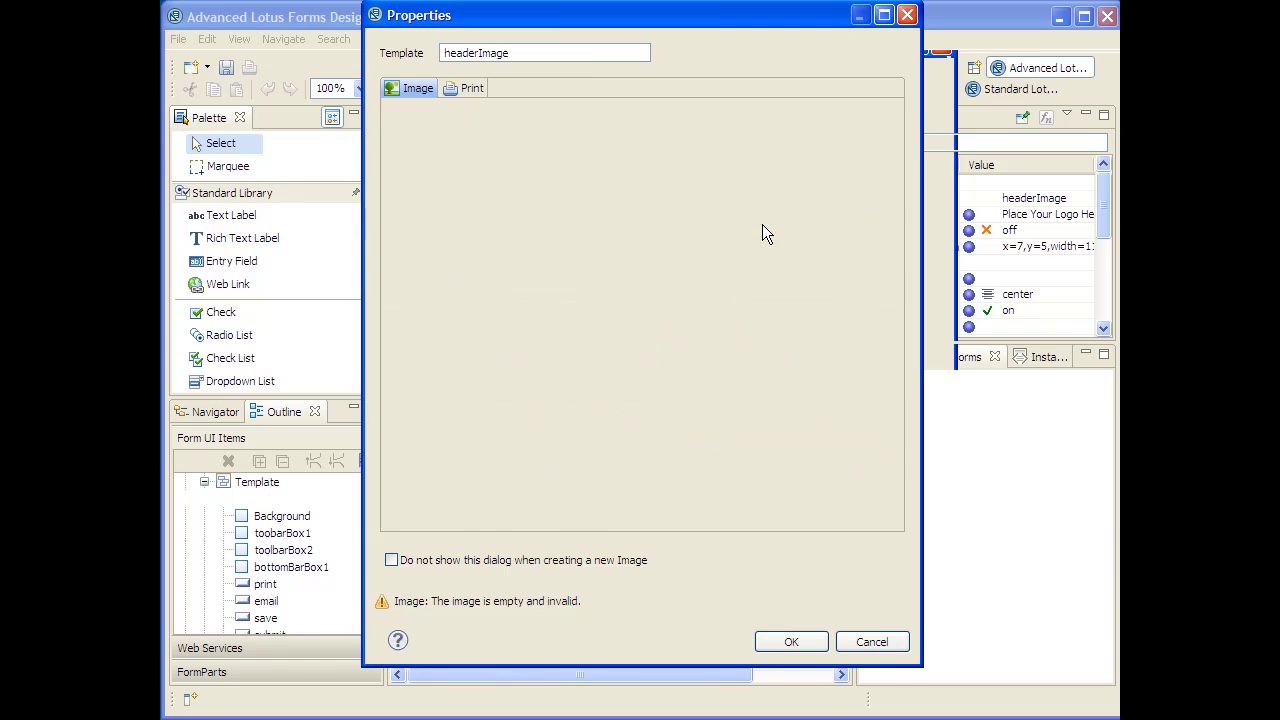
click(774, 640)
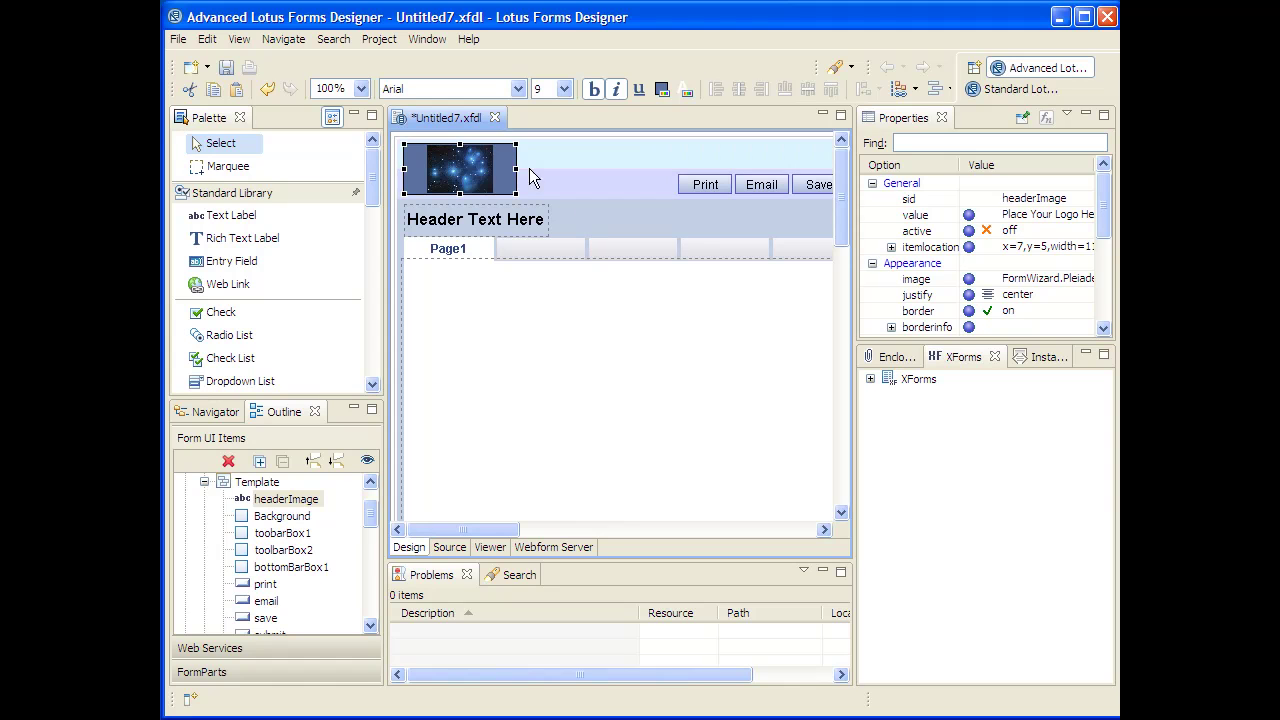
drag(517, 167, 476, 166)
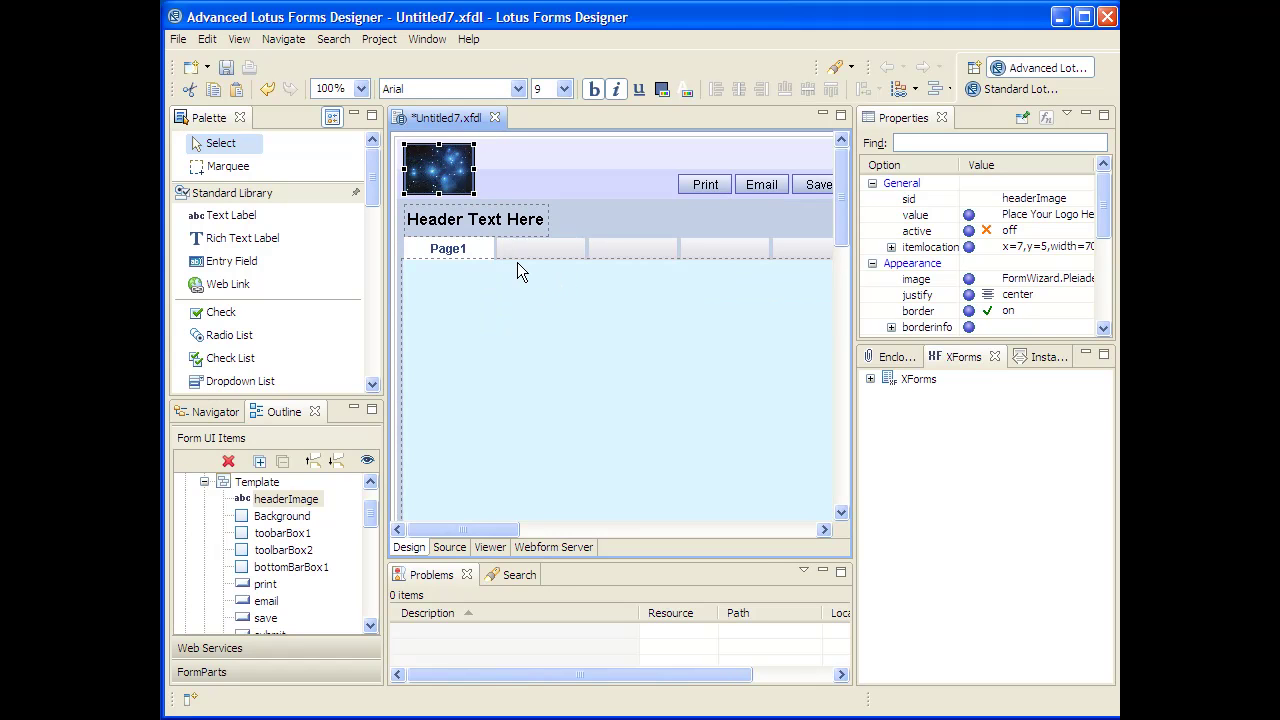
Step: Change the header text label to "Blue Cluster Health Care"
click(465, 228)
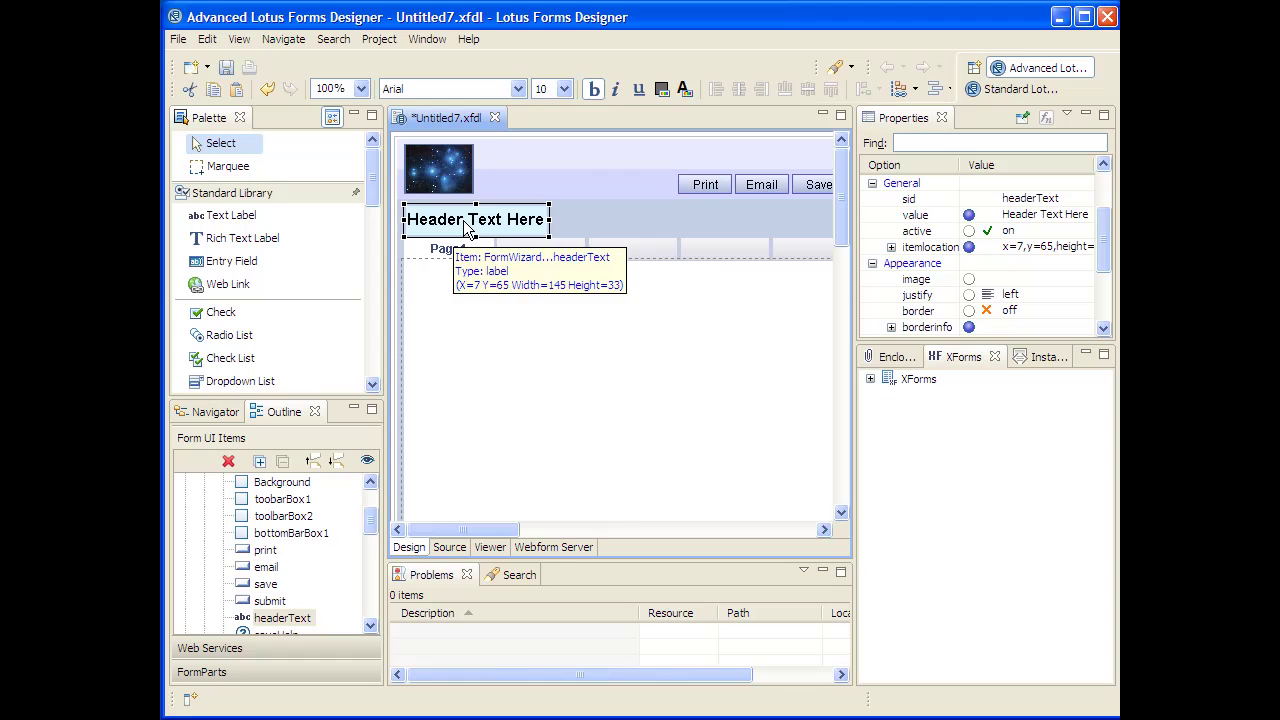
click(465, 226)
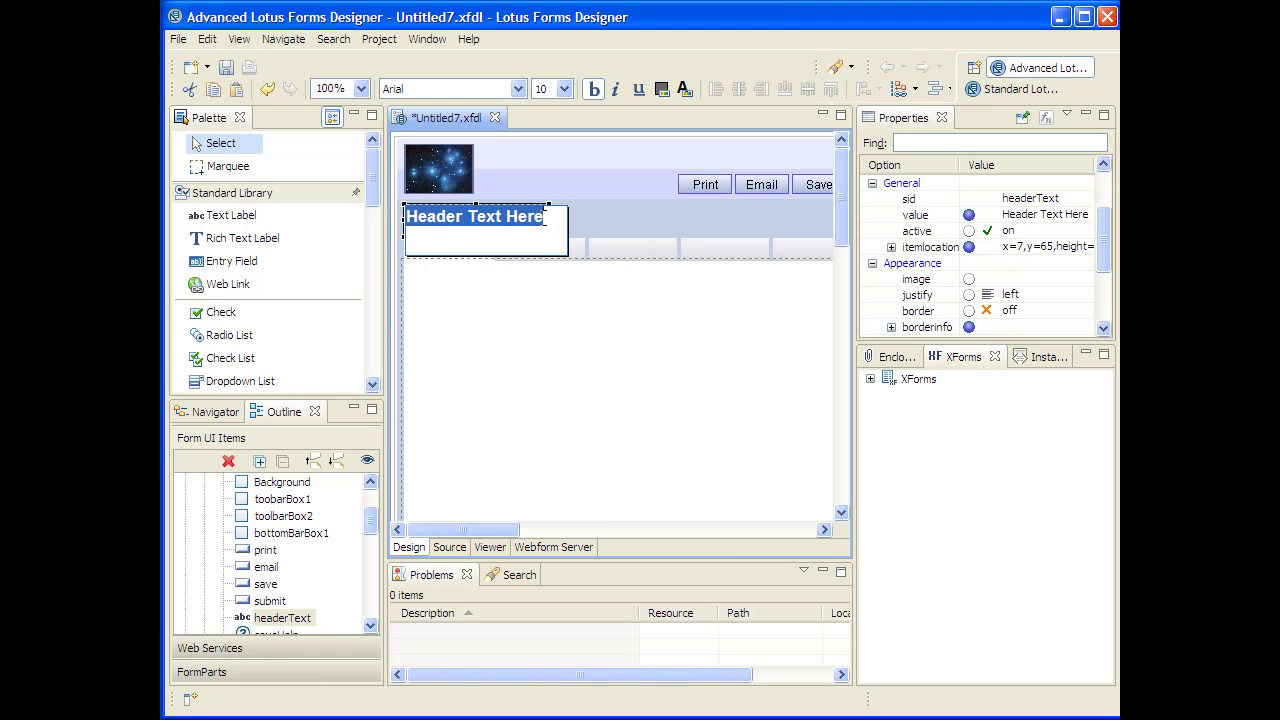
text(Bl)
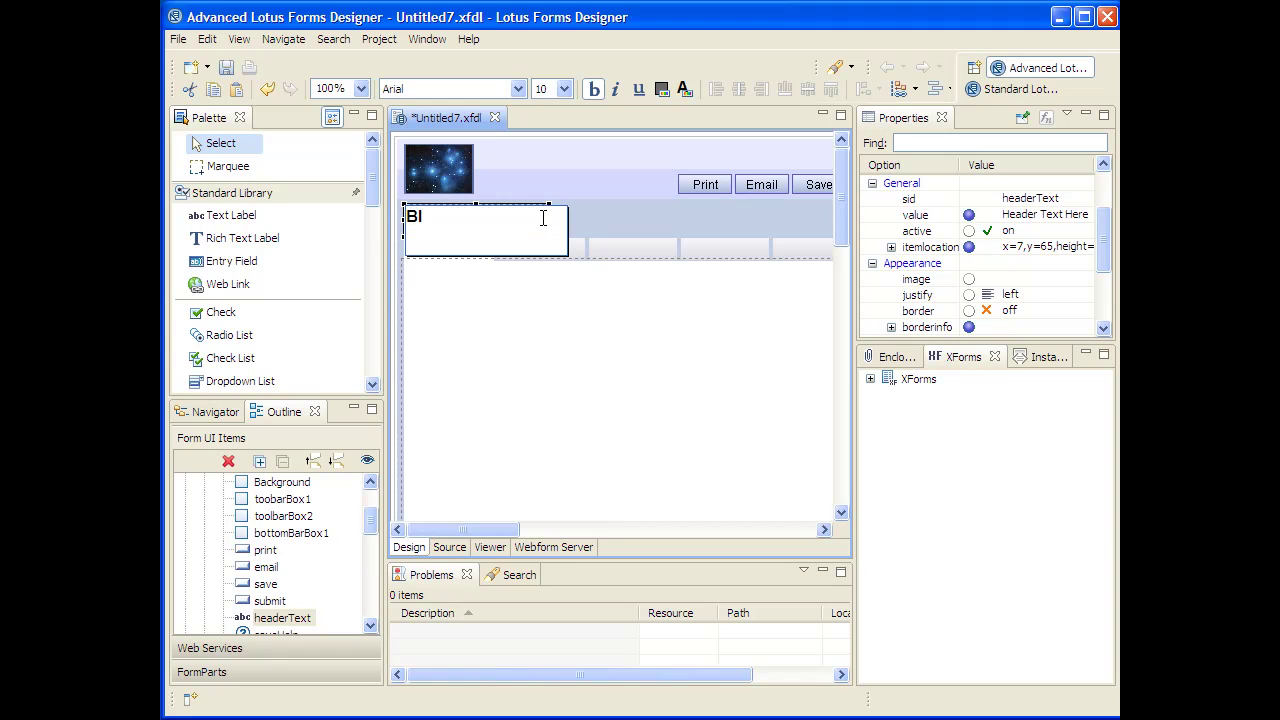
text(ue Cluster Health Ca)
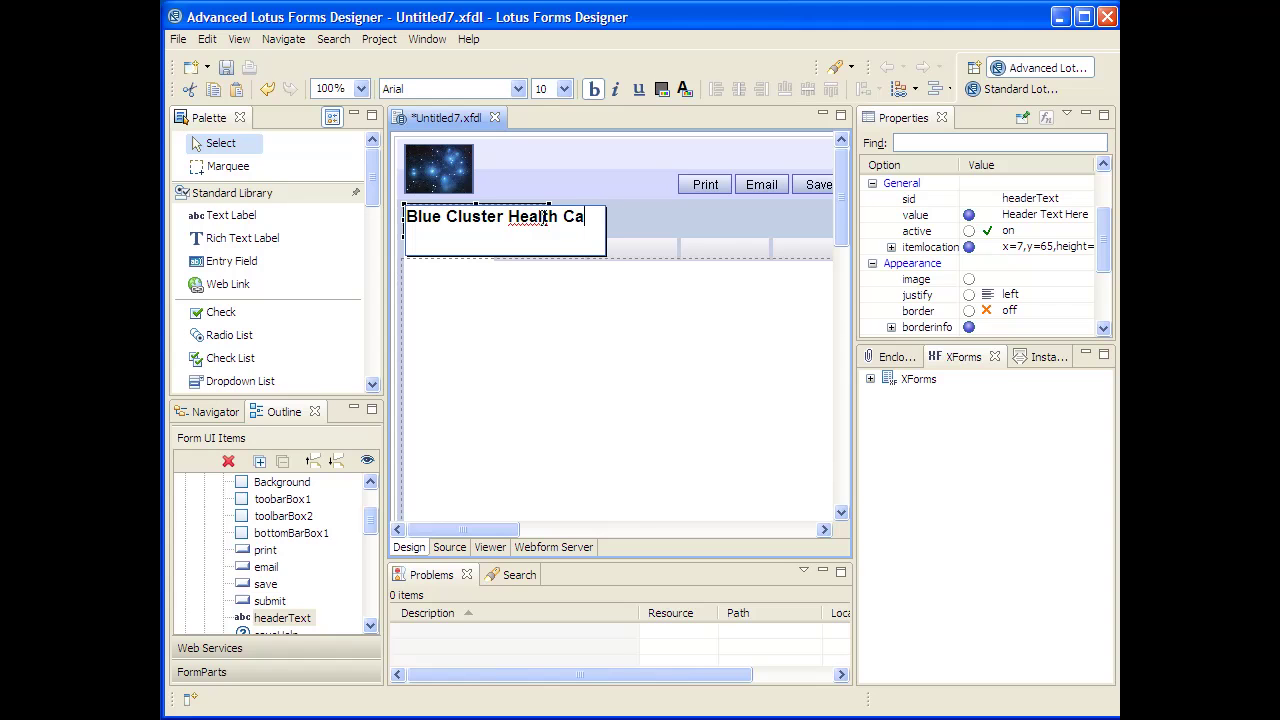
text(re)
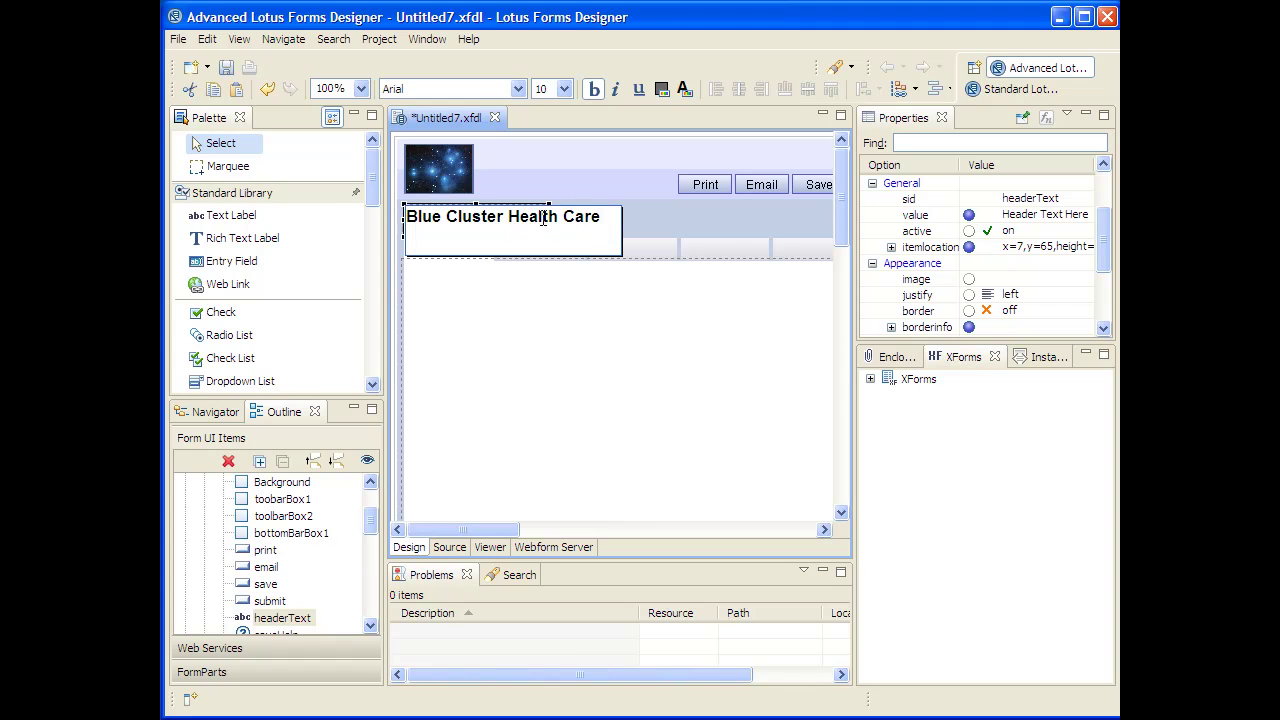
click(435, 178)
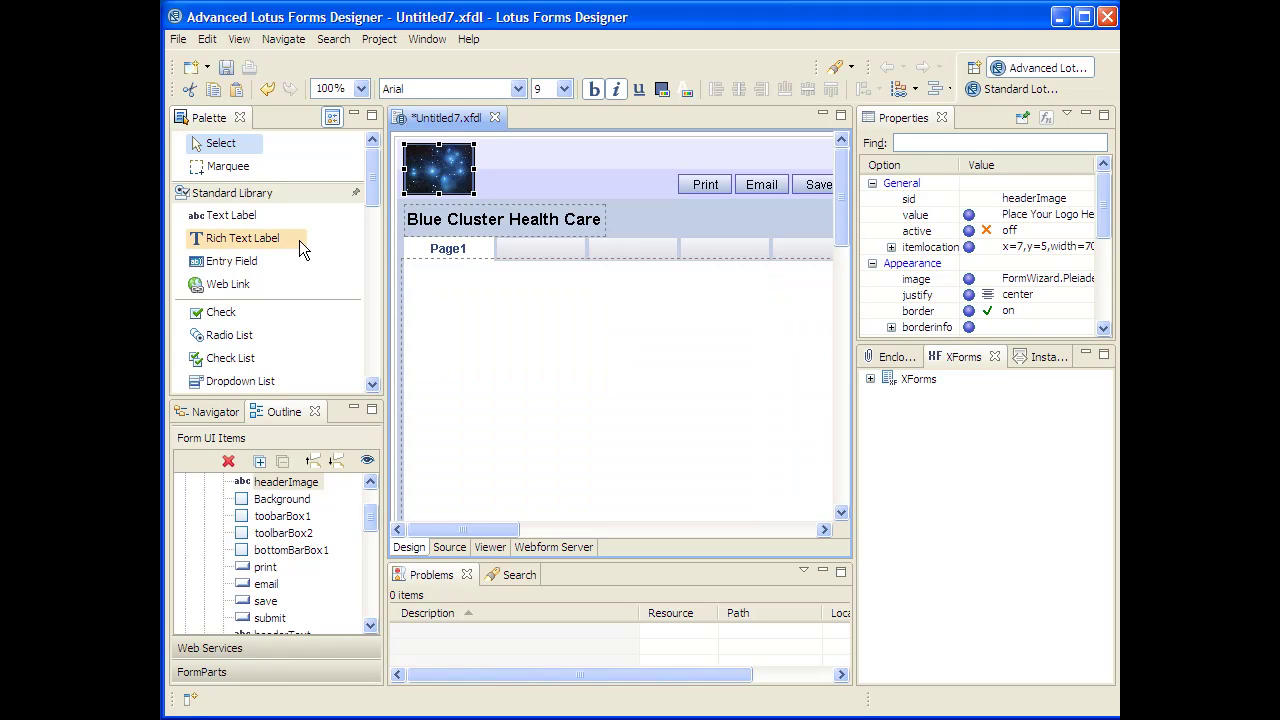
Step: Place a rich text label at the upper left of Page1 containing "The quick brown fox jumped over the lazy dog."
click(230, 242)
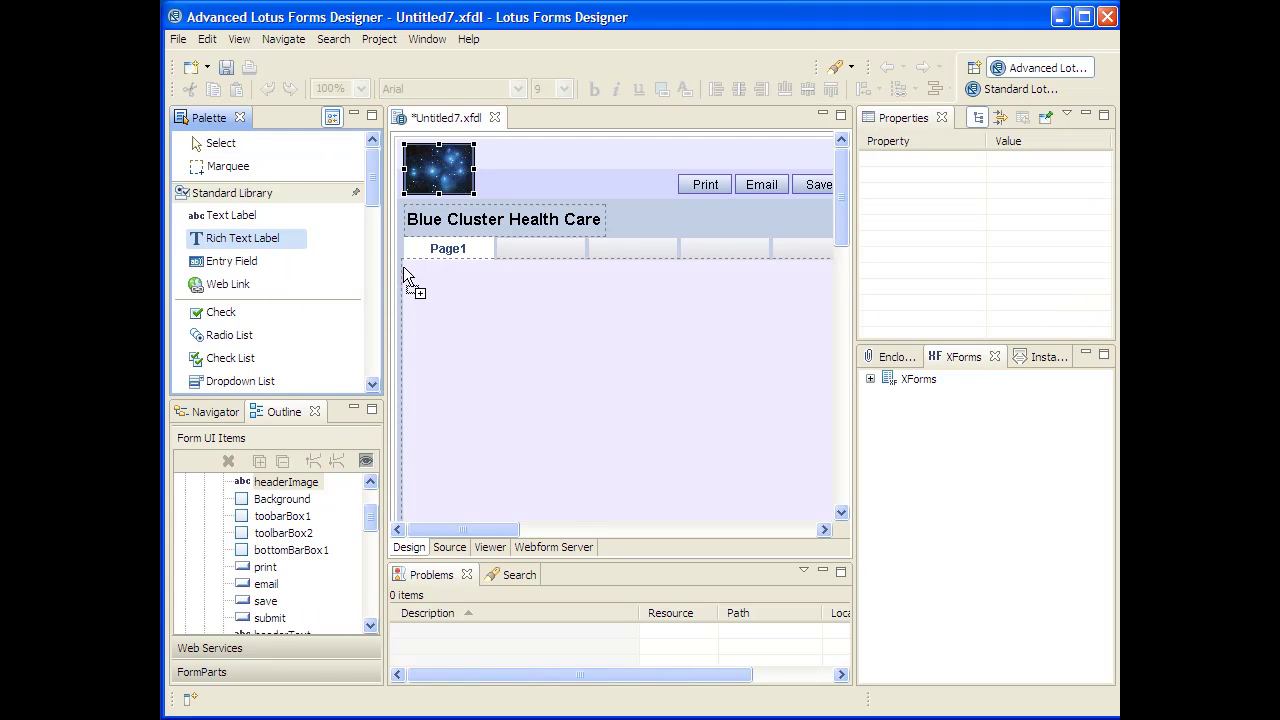
click(412, 274)
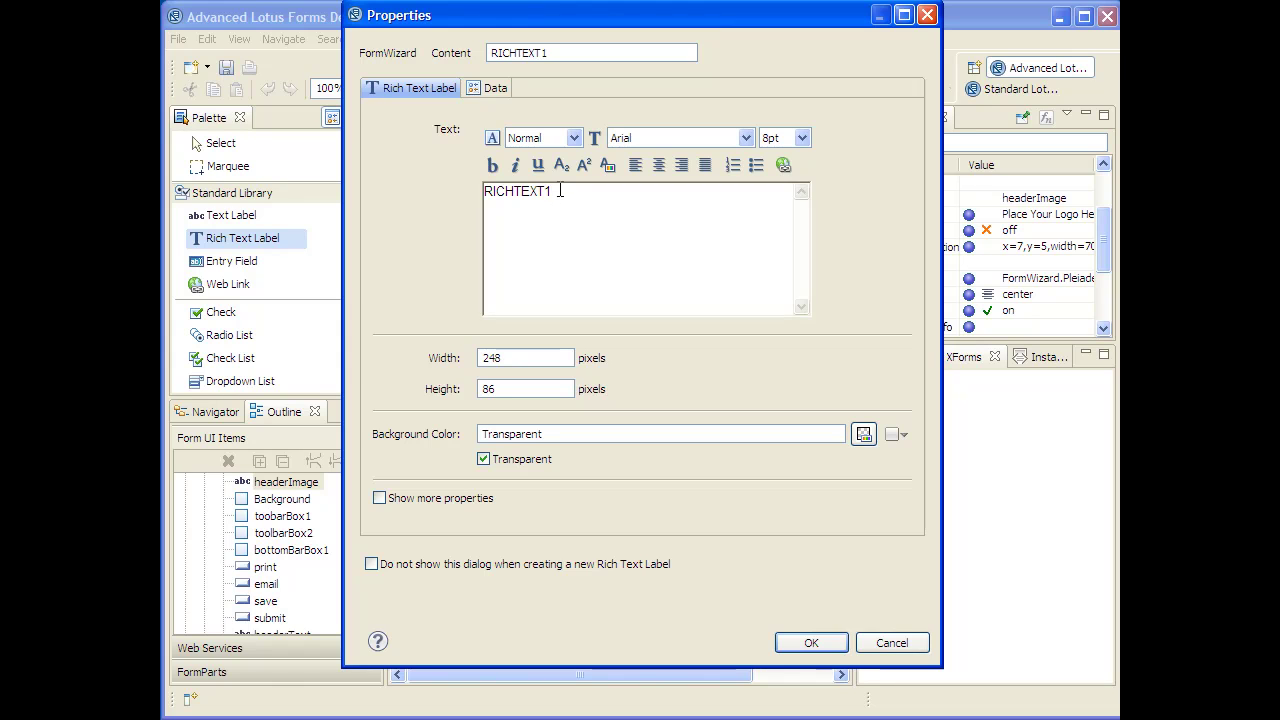
drag(560, 190, 451, 184)
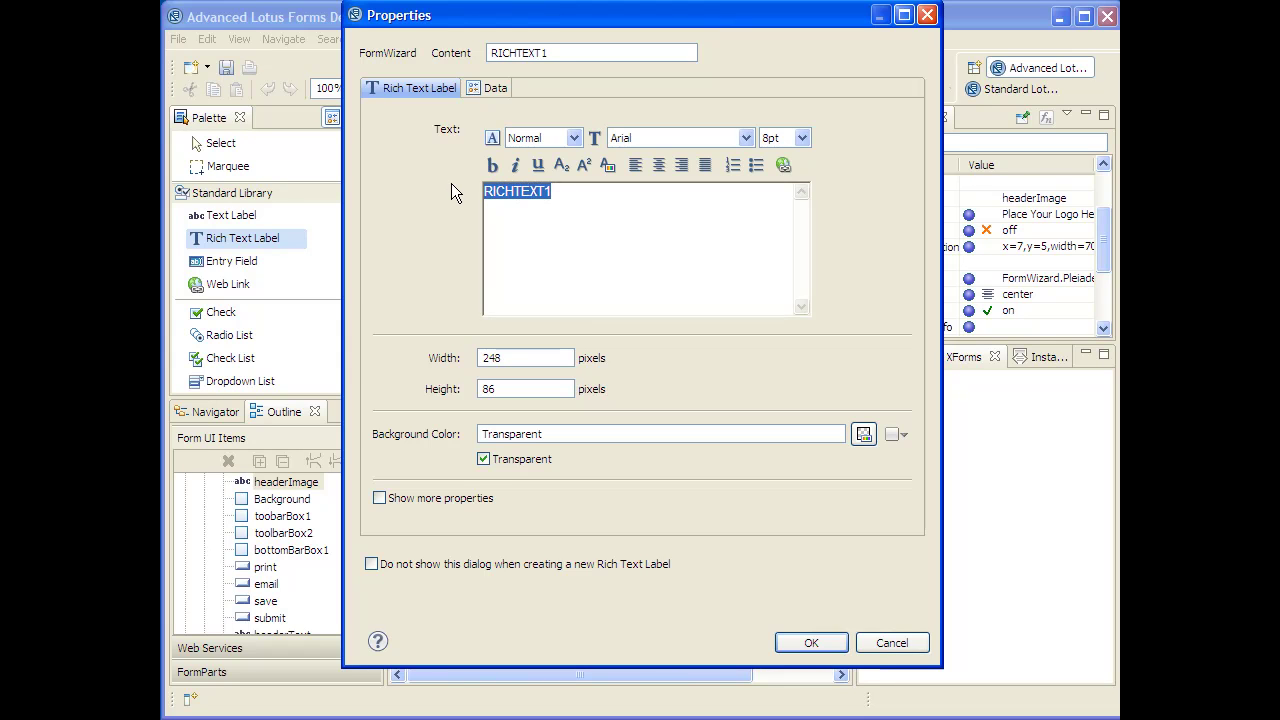
text(The quick b)
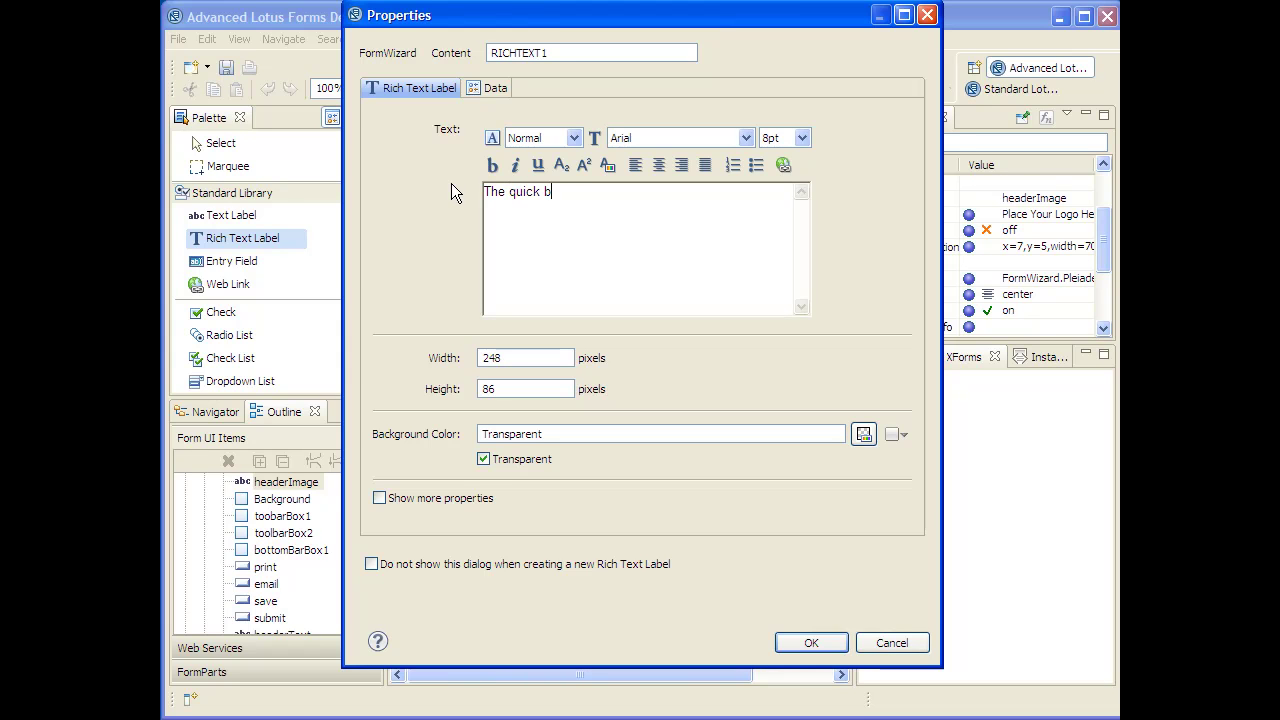
text(rown fox jumped over the)
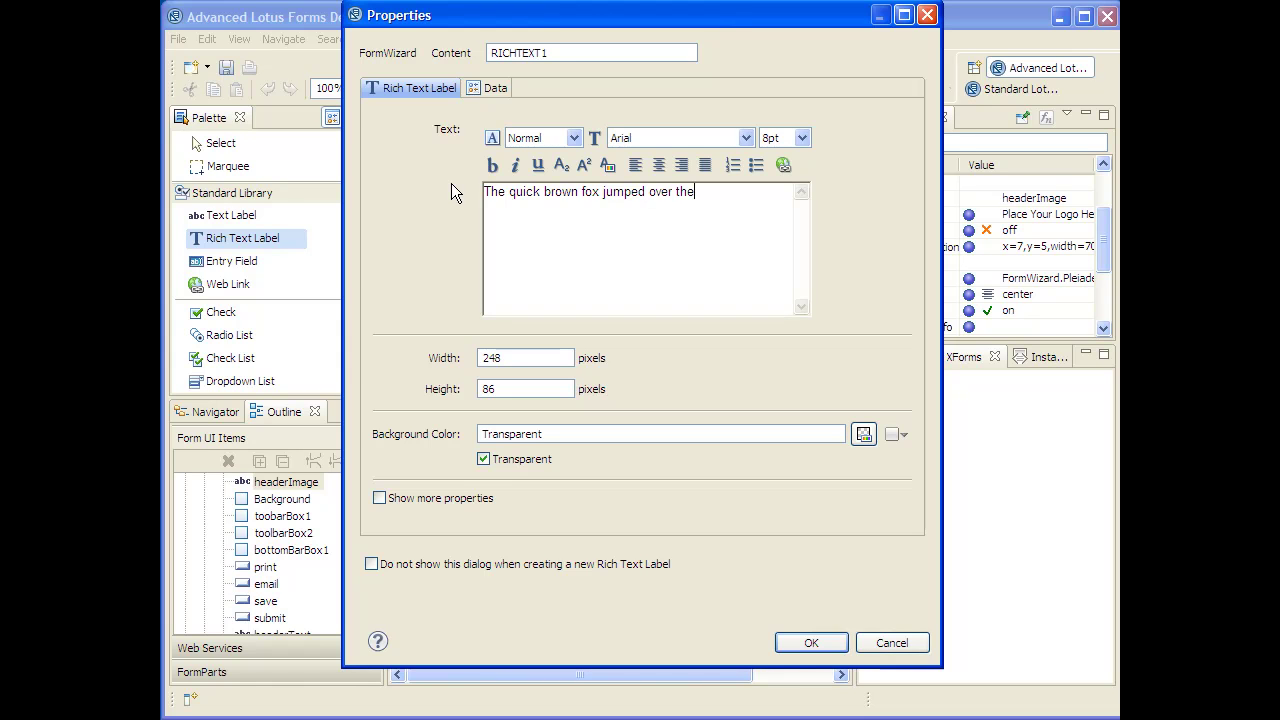
text( lazy dog.)
Step: Make the word "quick" bold and colour the word "brown" orange in the rich text label
double_click(522, 193)
click(492, 167)
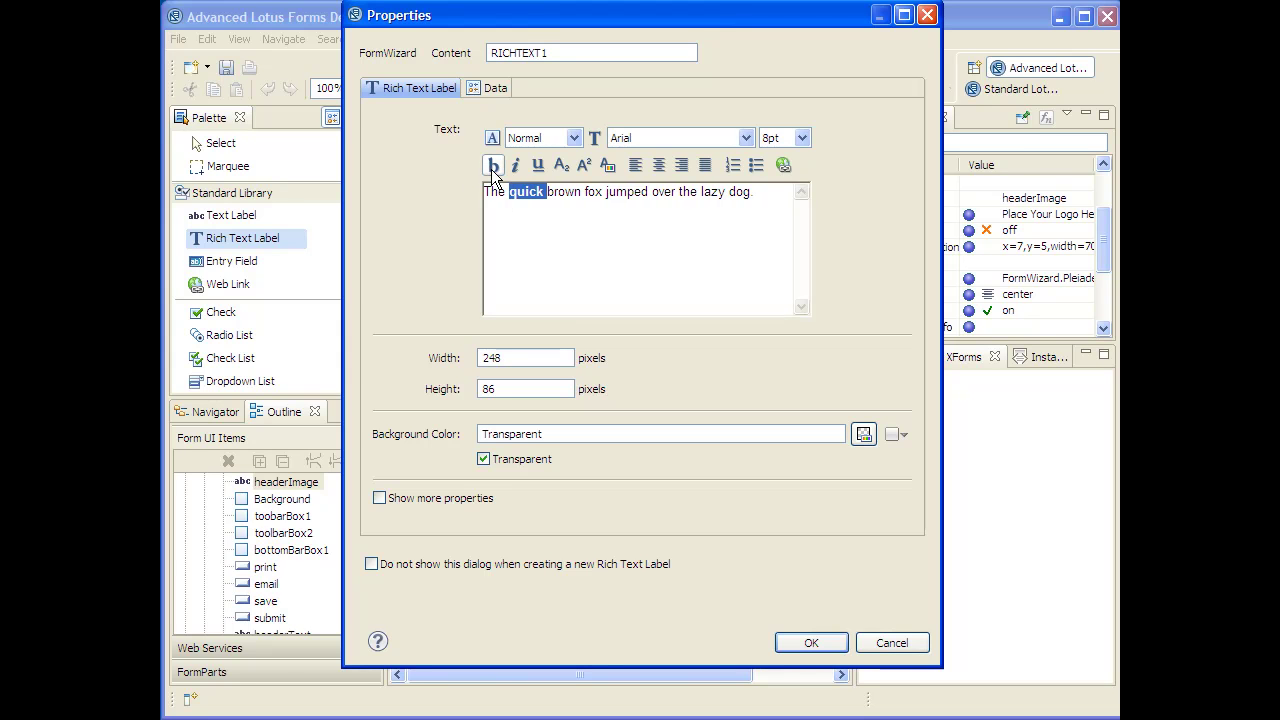
double_click(563, 193)
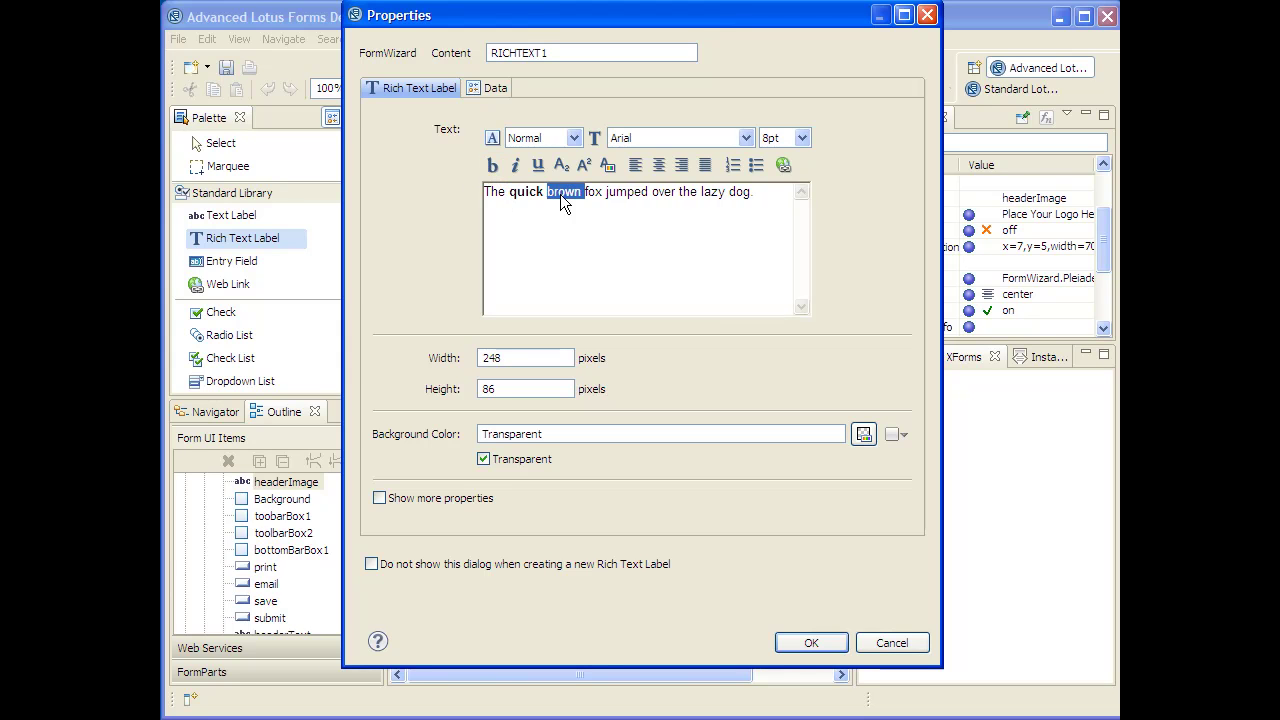
click(607, 166)
click(396, 156)
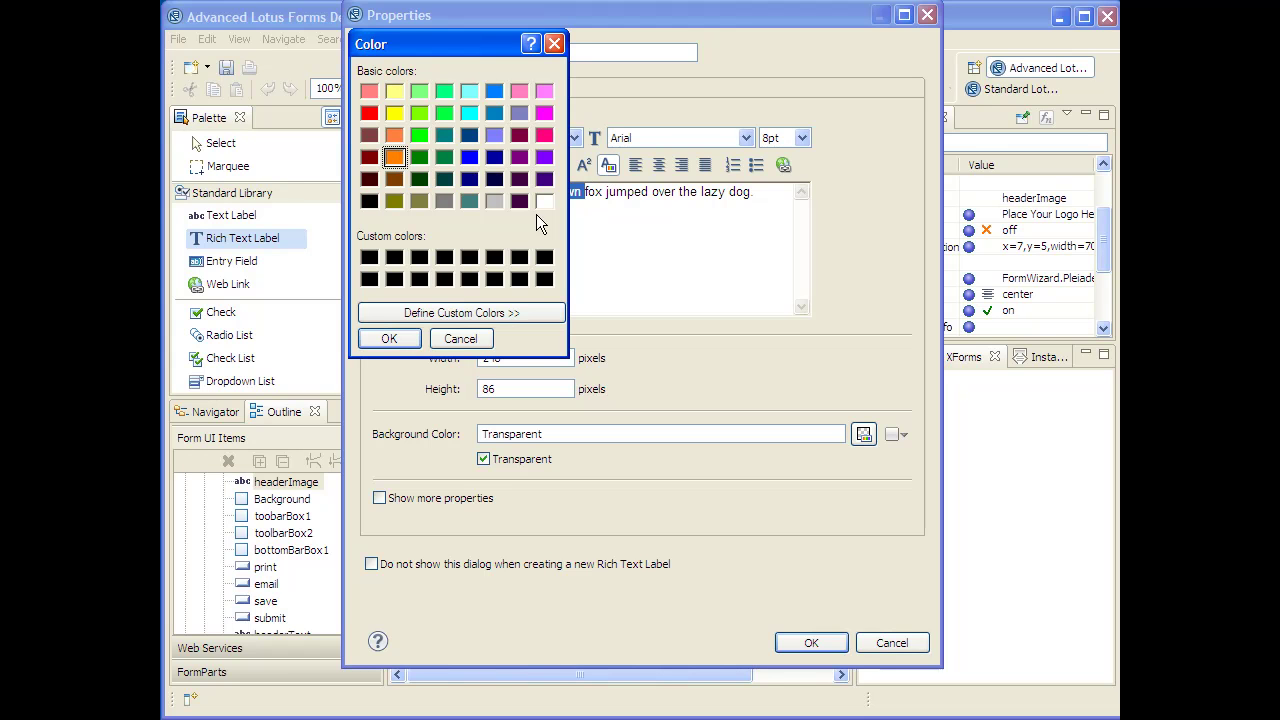
click(395, 337)
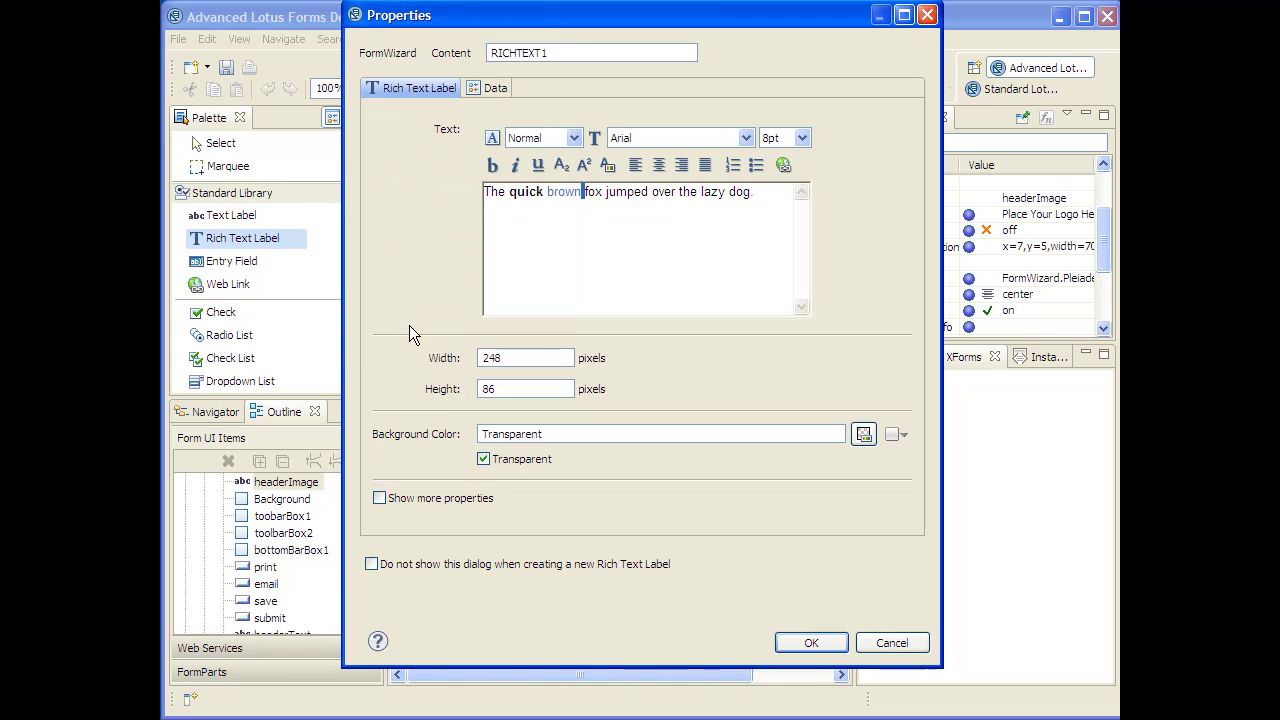
Step: Underline the word "fox" and italicize the word "jumped" in the label text
double_click(594, 191)
click(538, 165)
double_click(628, 191)
click(515, 165)
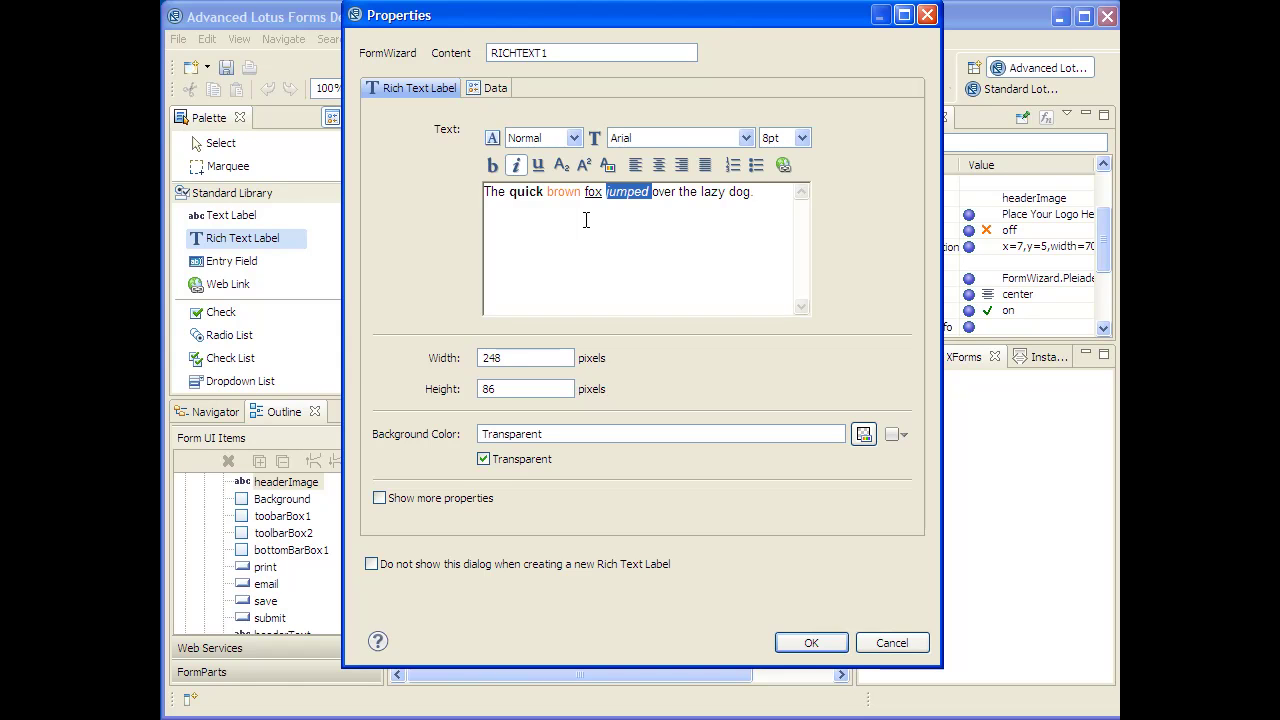
Step: Set the font size of the word "lazy" to 18pt
double_click(713, 193)
click(802, 138)
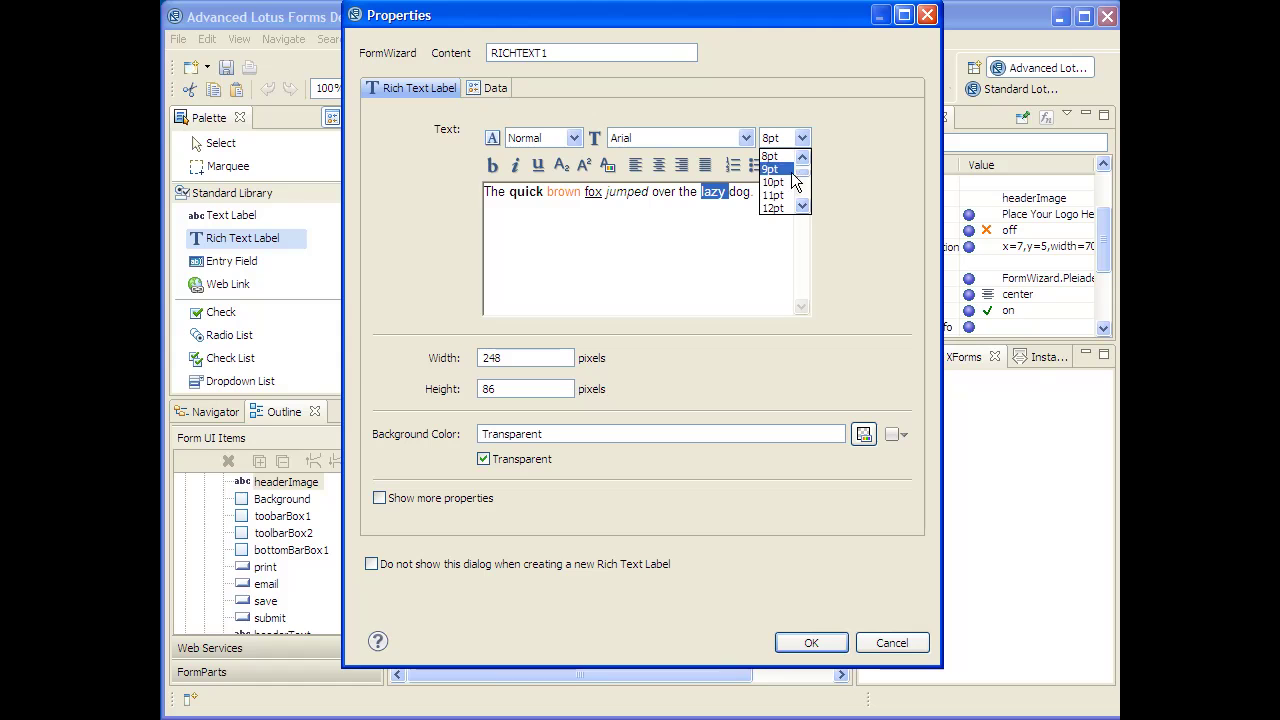
click(802, 205)
click(802, 205)
click(802, 205)
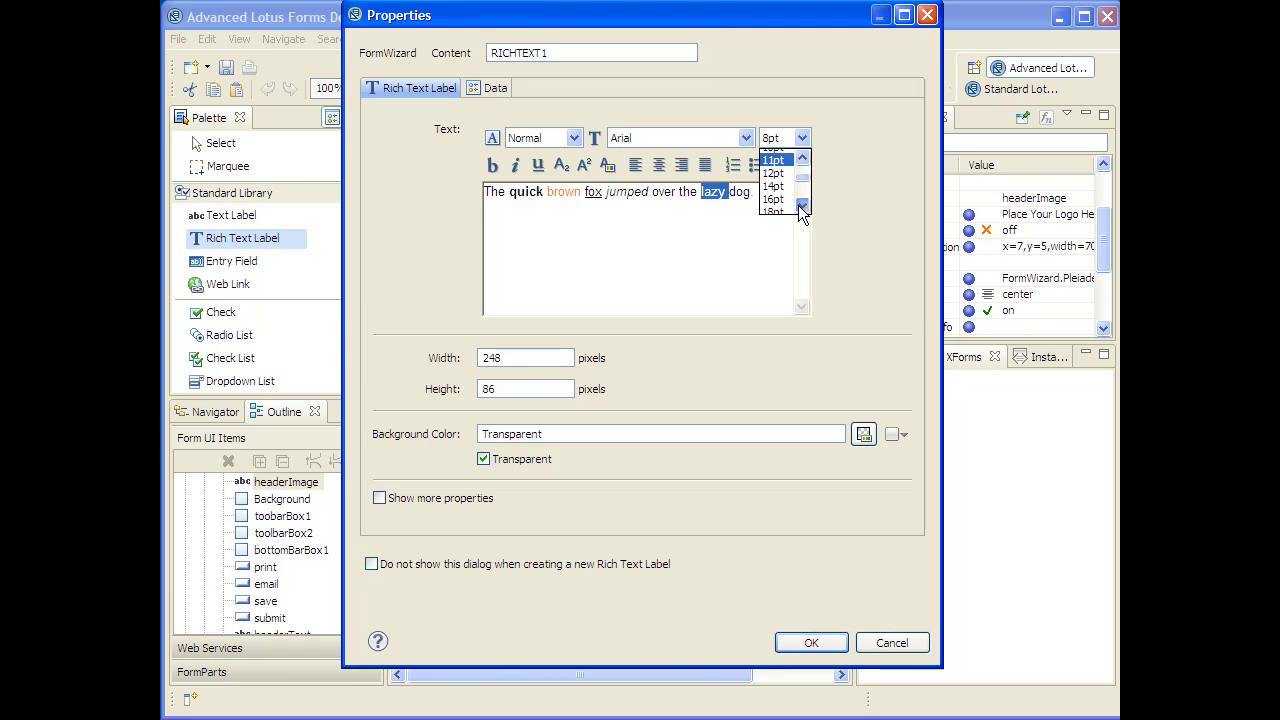
click(802, 205)
click(773, 196)
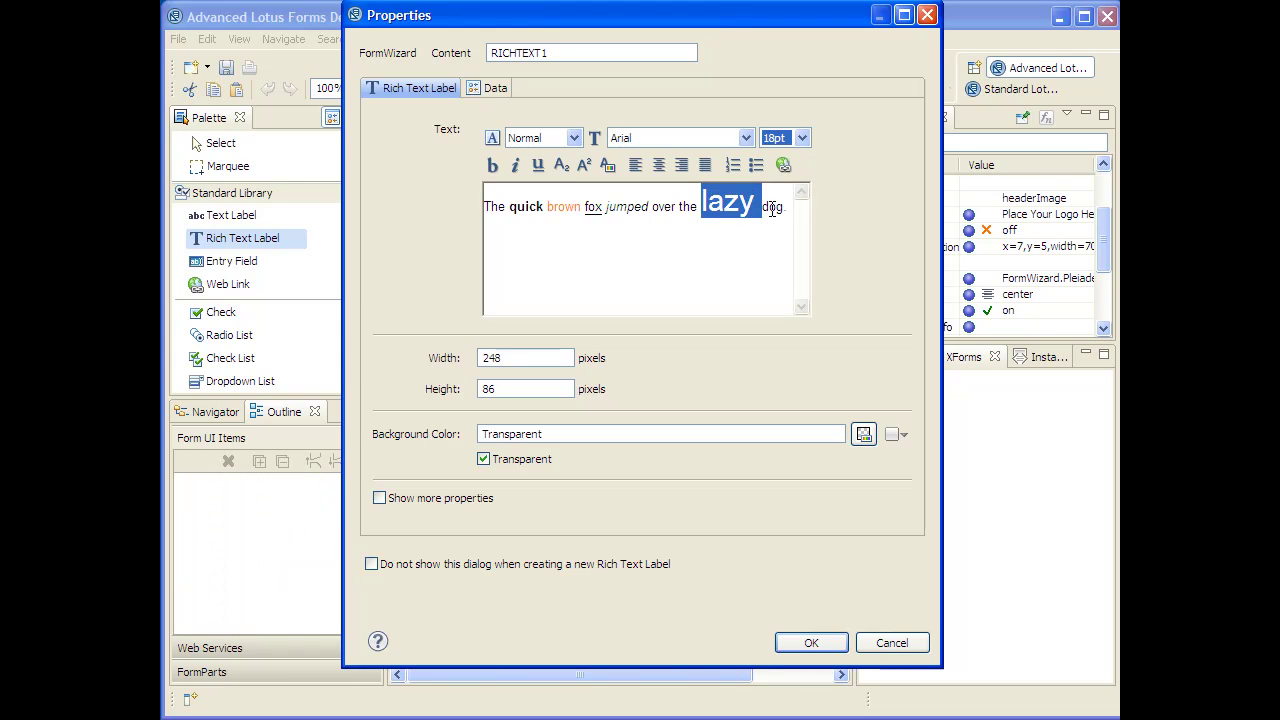
double_click(773, 210)
click(782, 166)
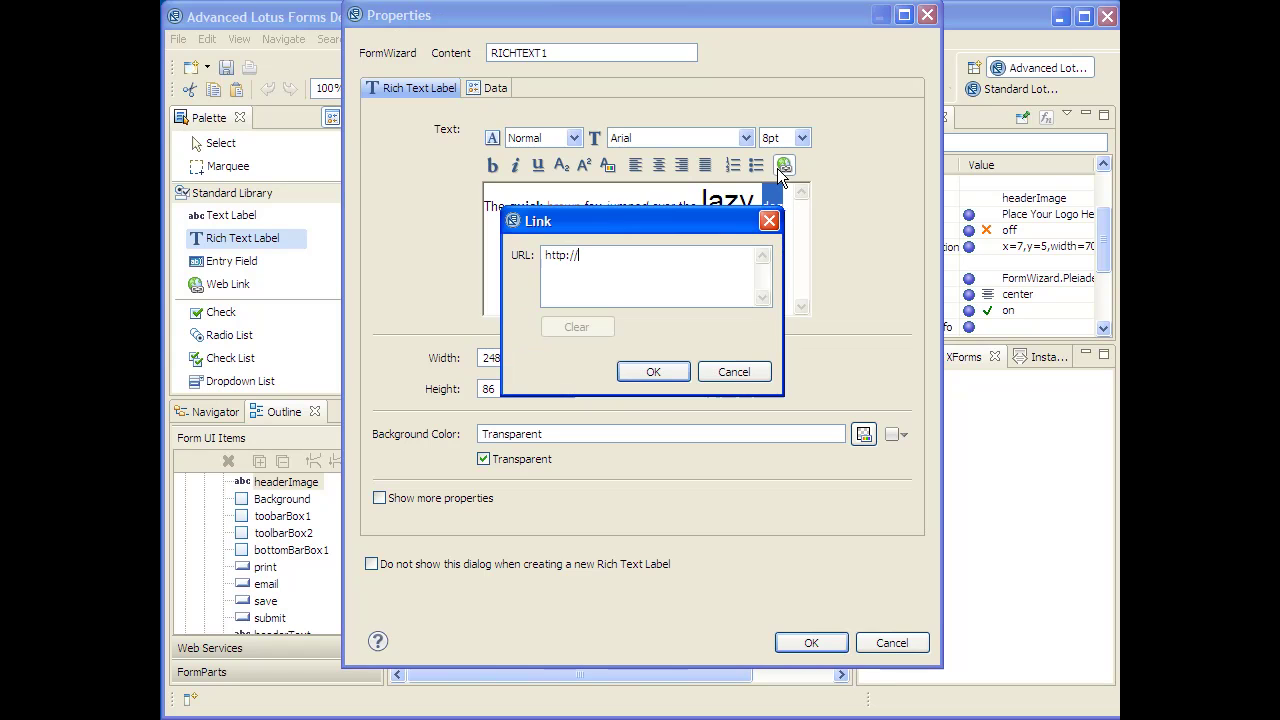
text(en)
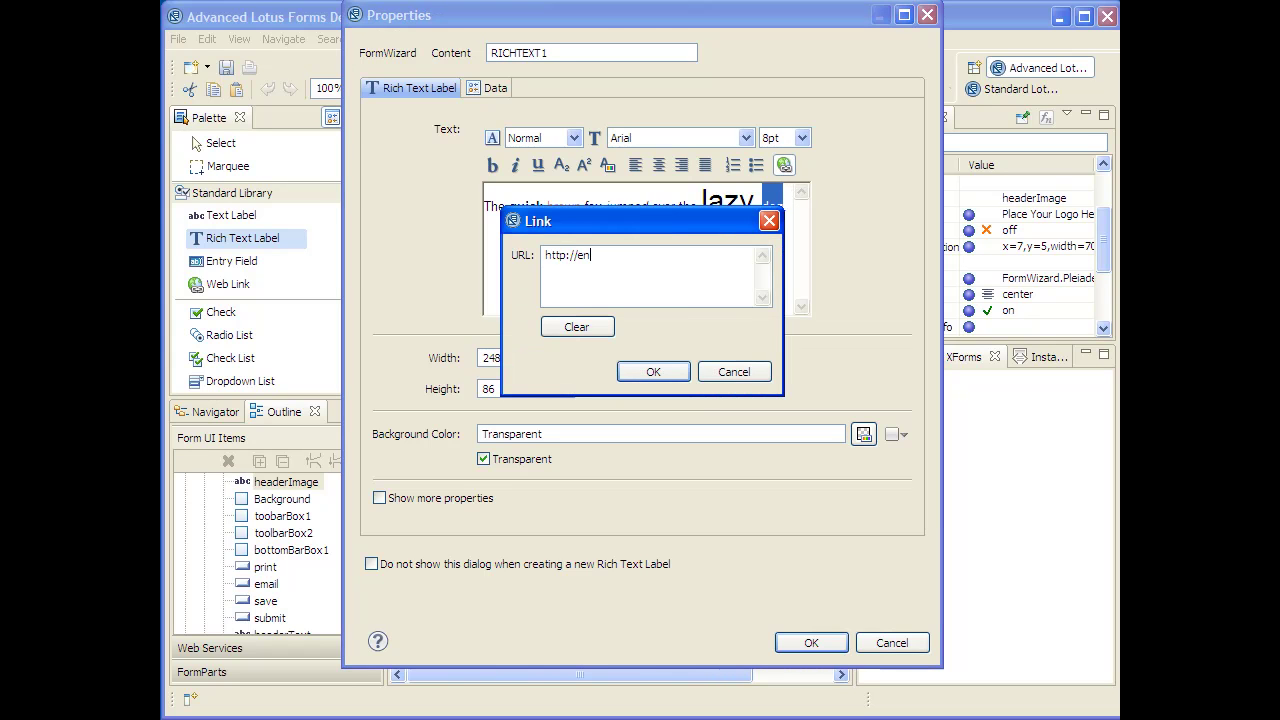
text(.wikipedia.org/wiki/Dog)
click(672, 374)
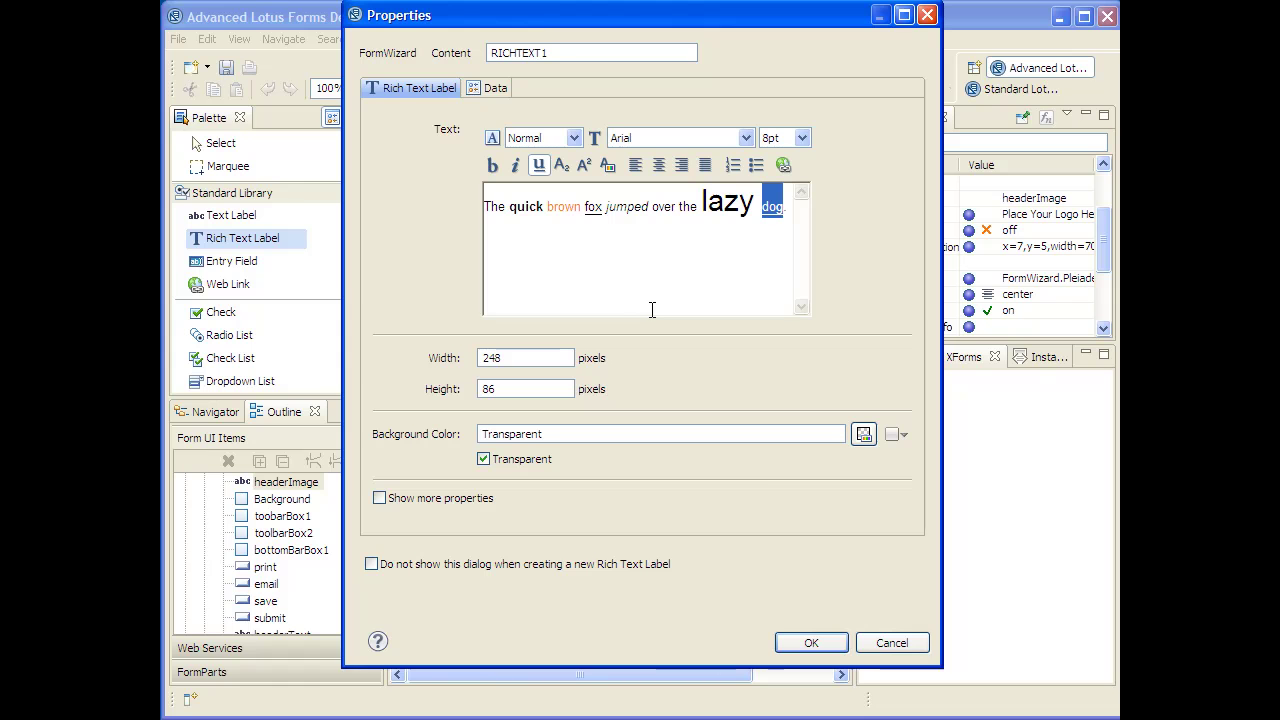
Step: Accept the rich text label's properties and add an entry field with default properties just below the label on Page1
click(808, 643)
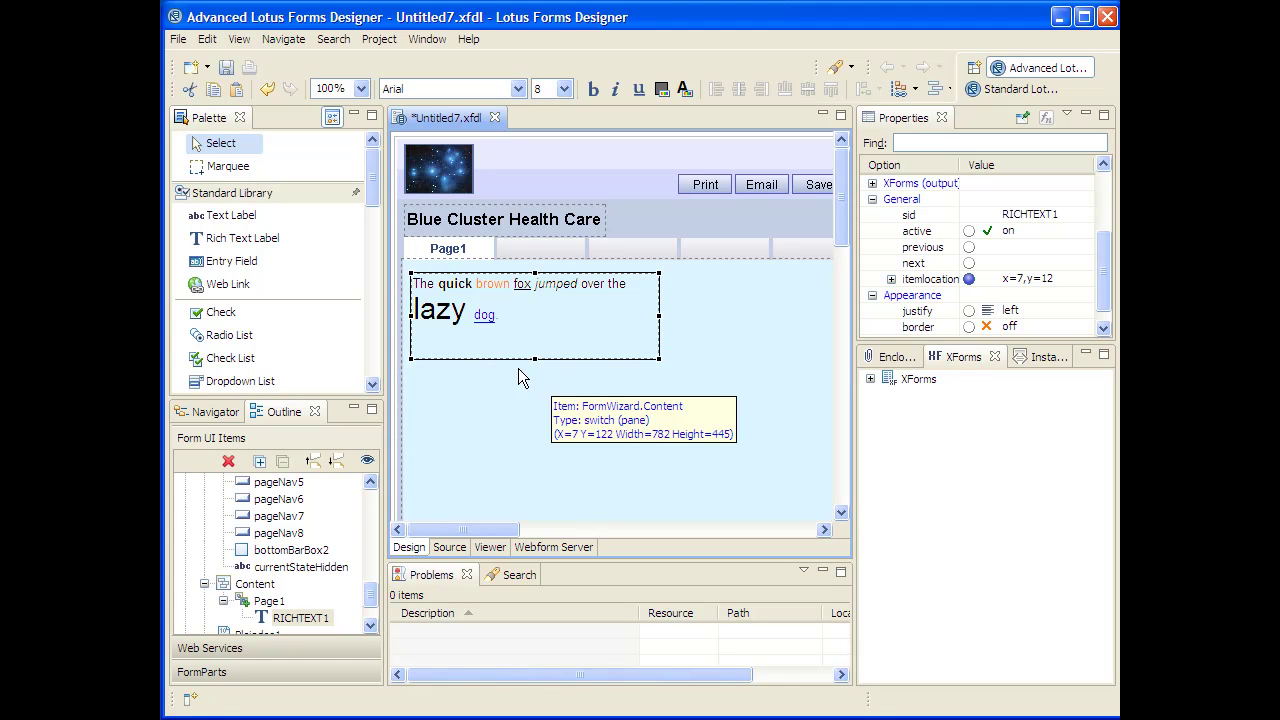
click(231, 264)
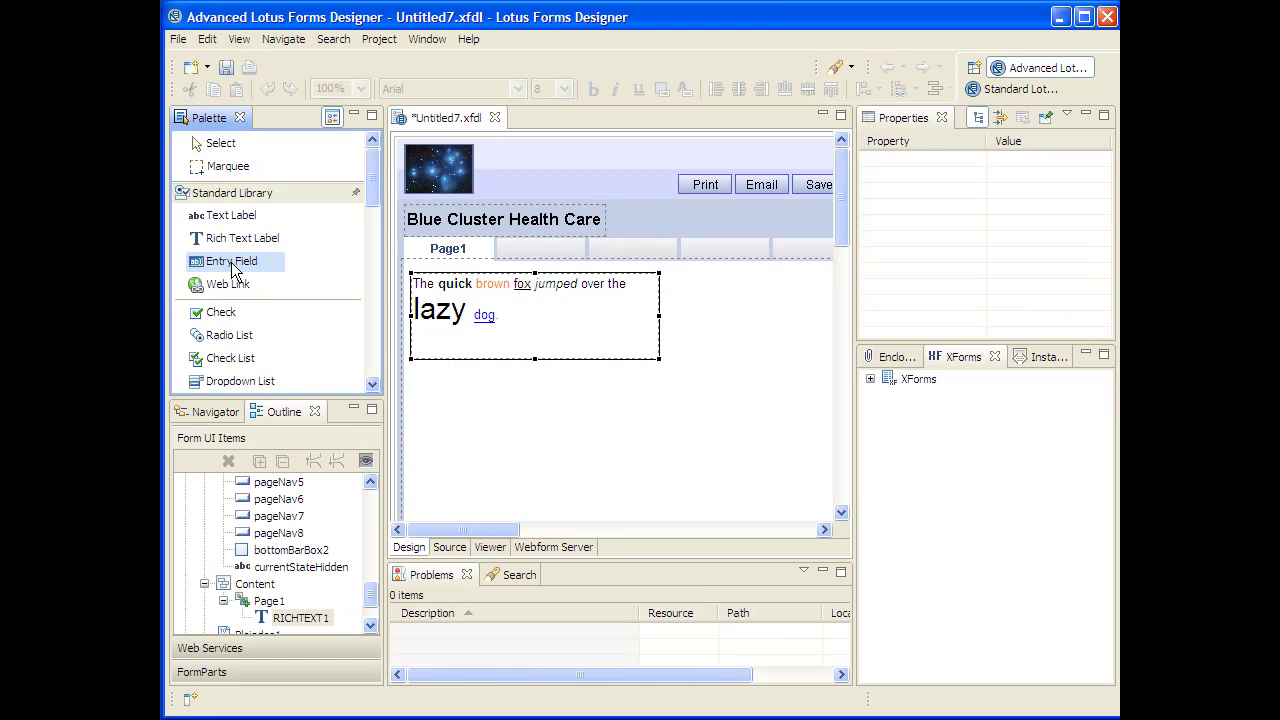
click(418, 381)
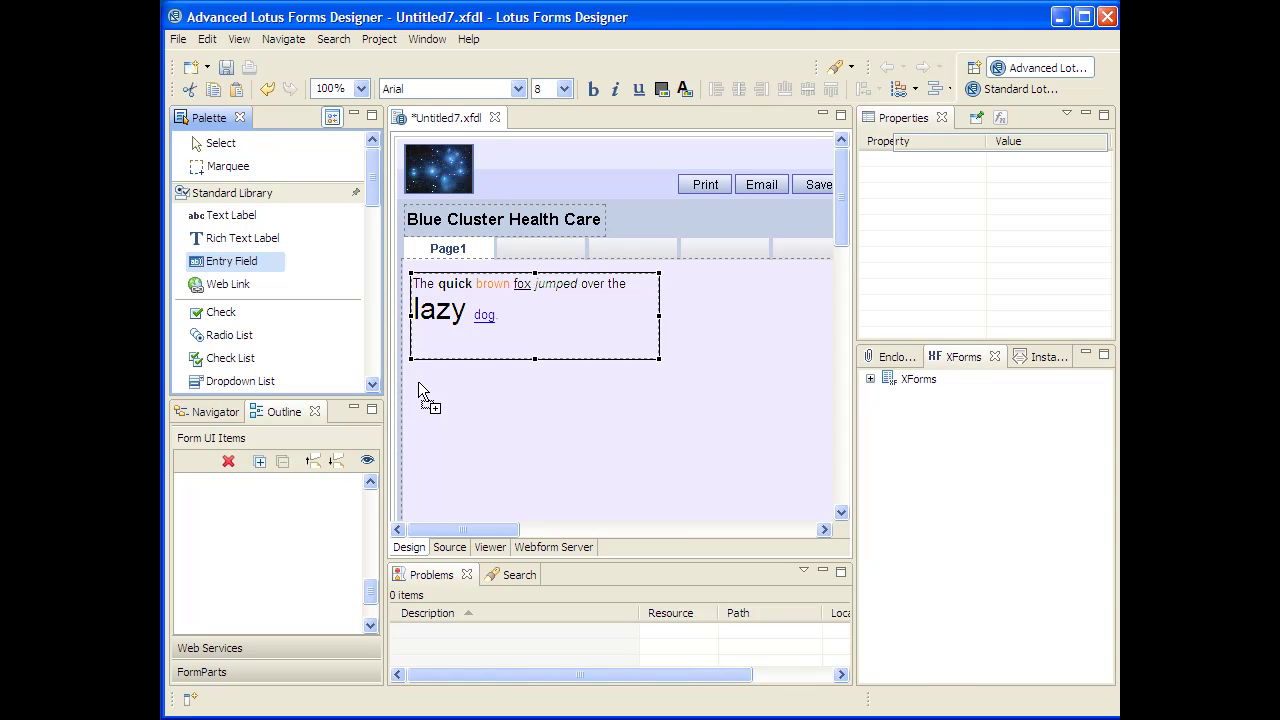
click(418, 381)
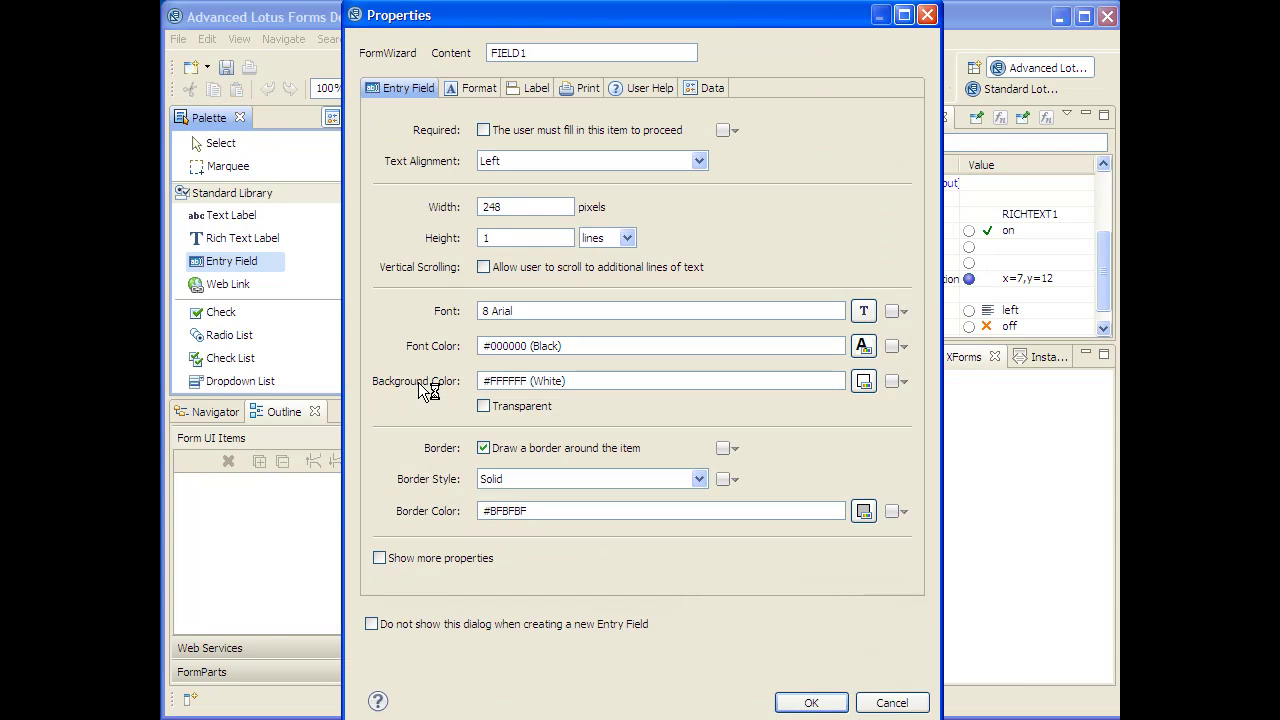
click(810, 700)
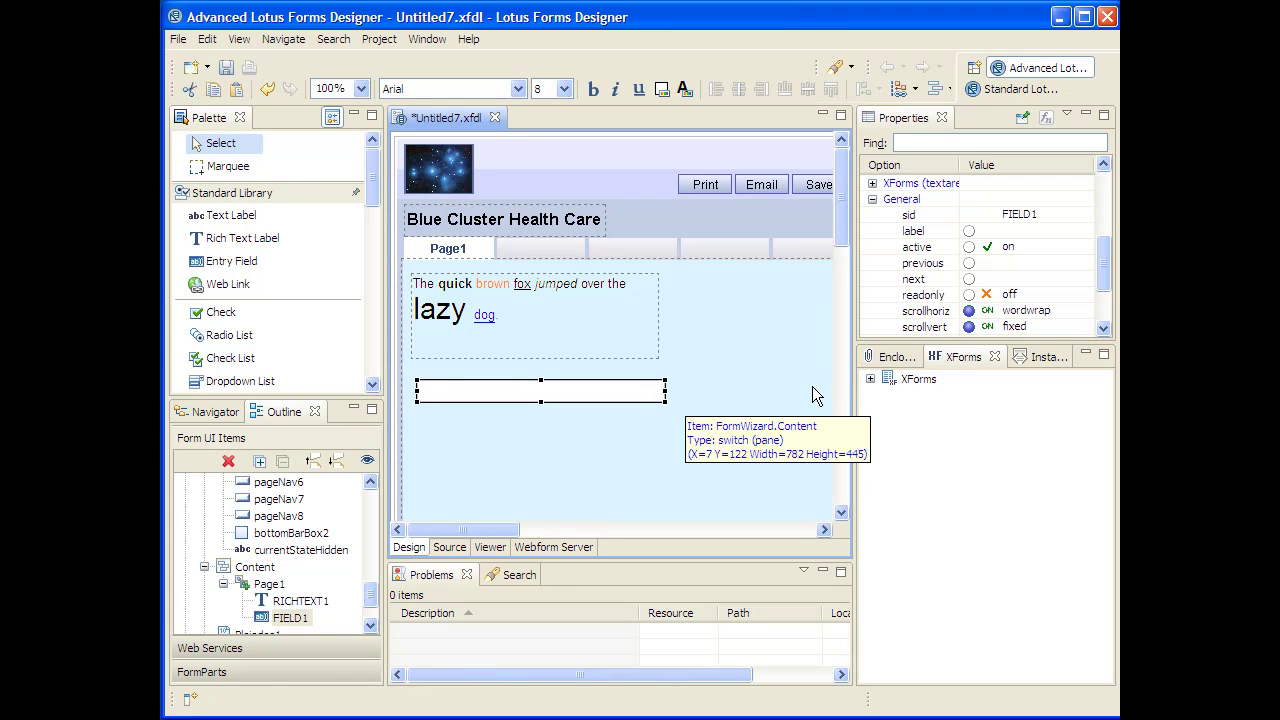
Step: Start a wizard-based bind on the Default XForms model and choose the new entry field as its nodeset
click(871, 380)
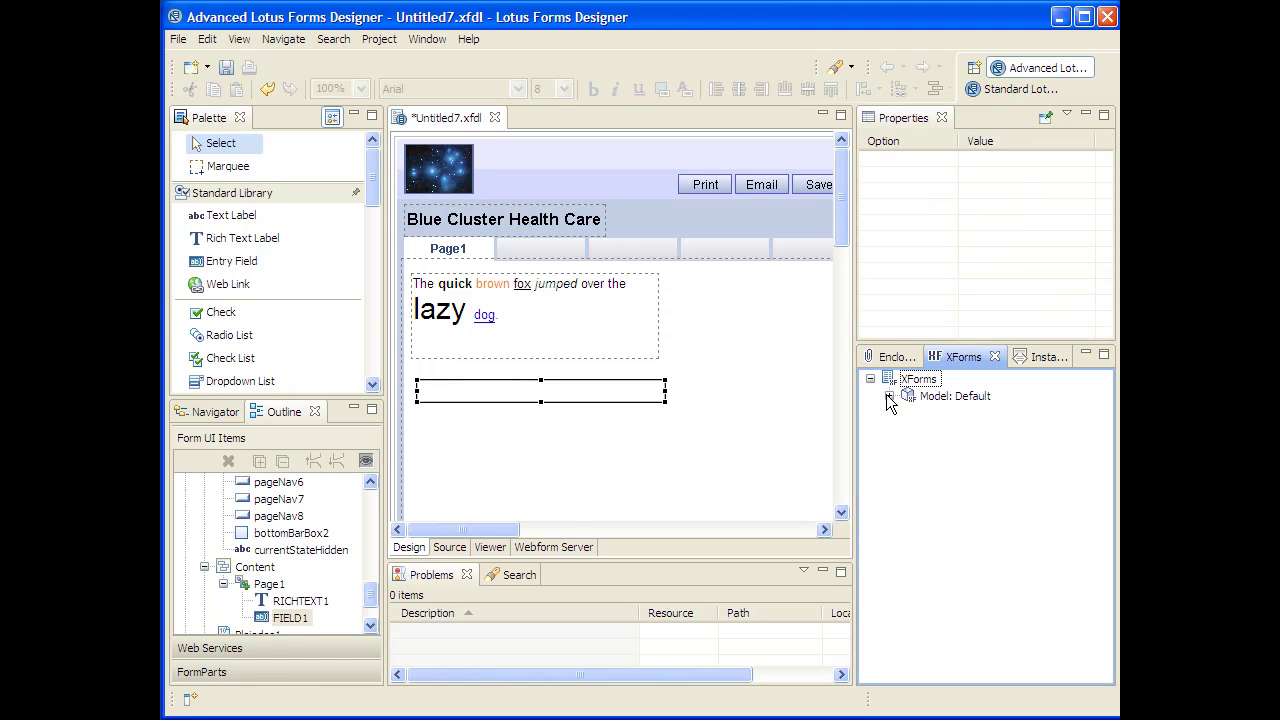
click(934, 396)
right_click(934, 396)
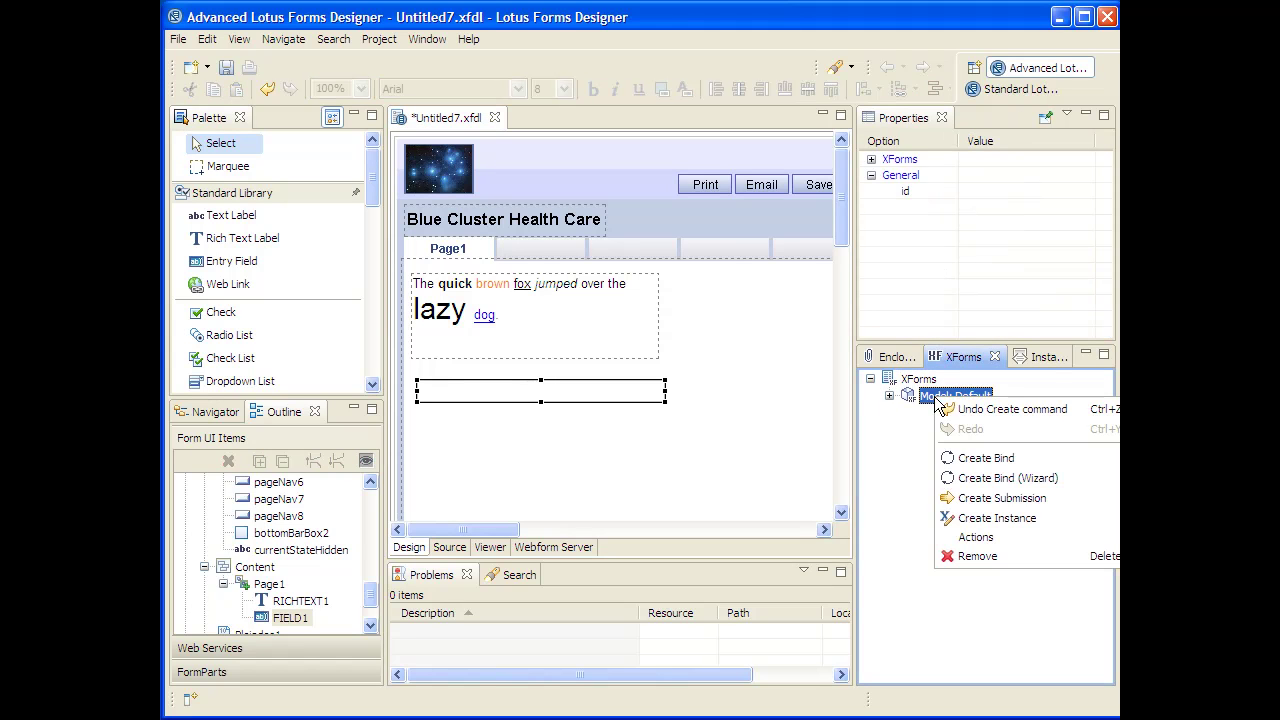
click(997, 478)
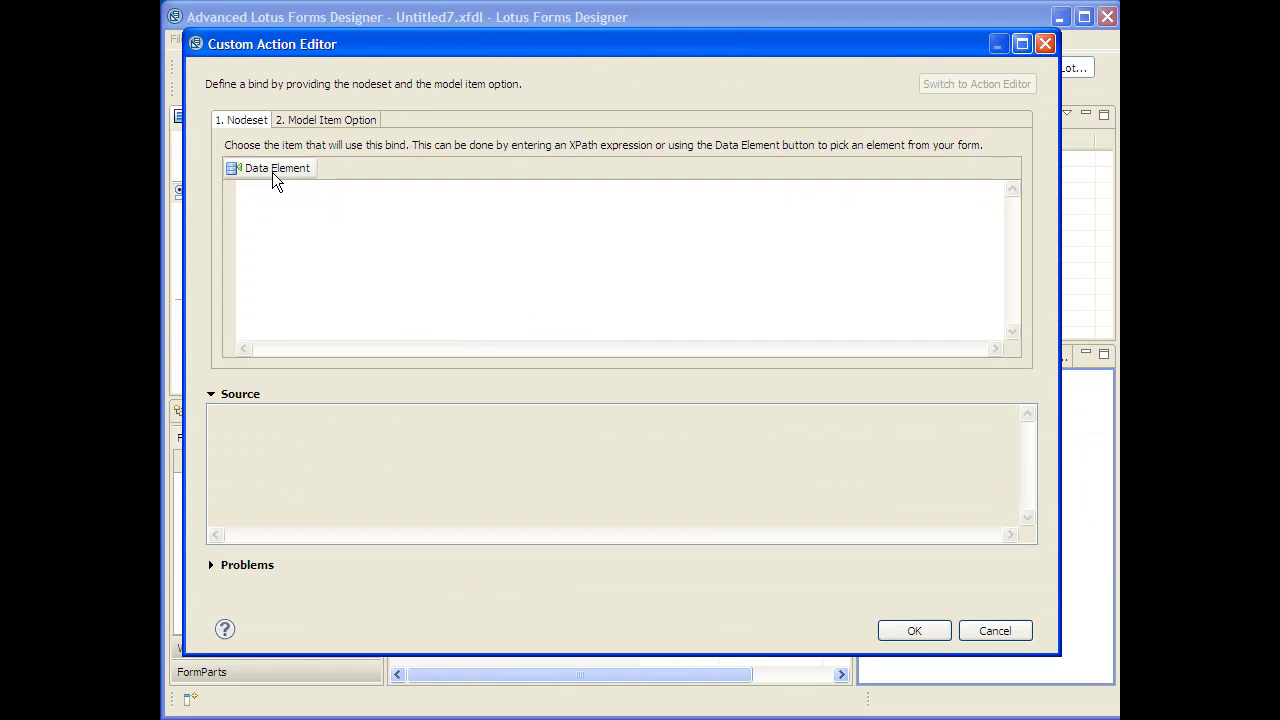
click(268, 170)
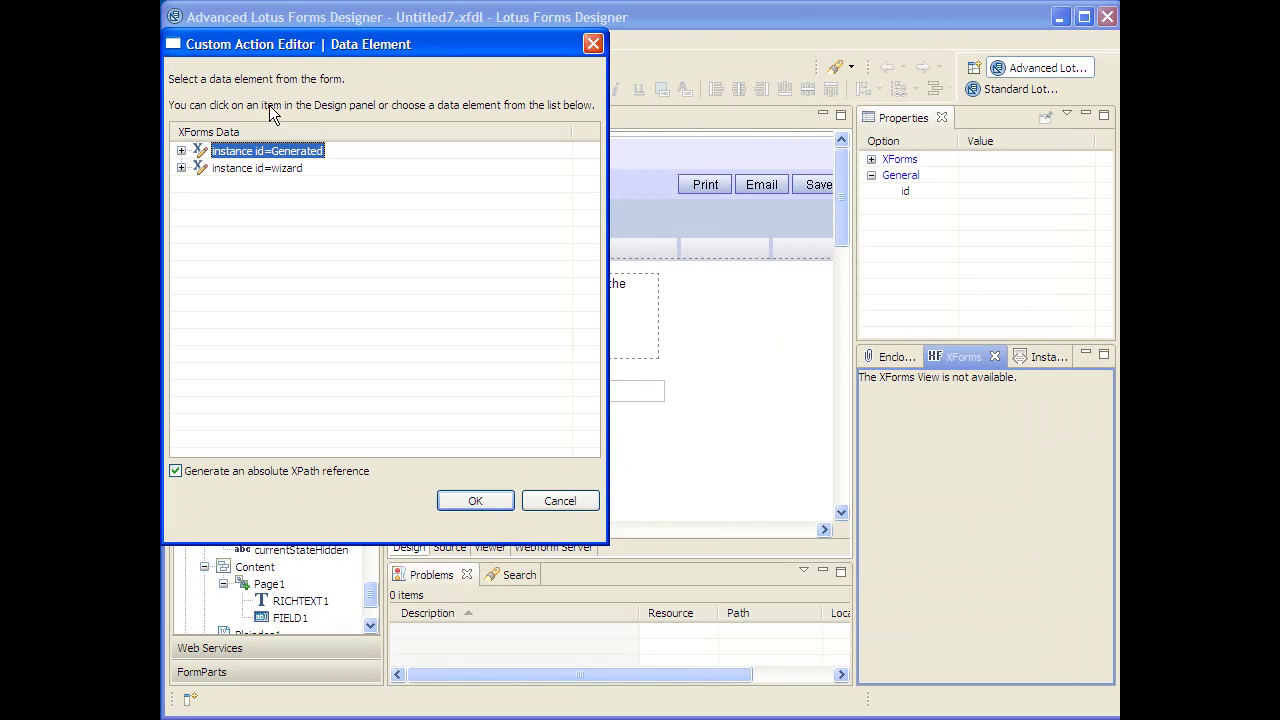
drag(266, 45, 722, 113)
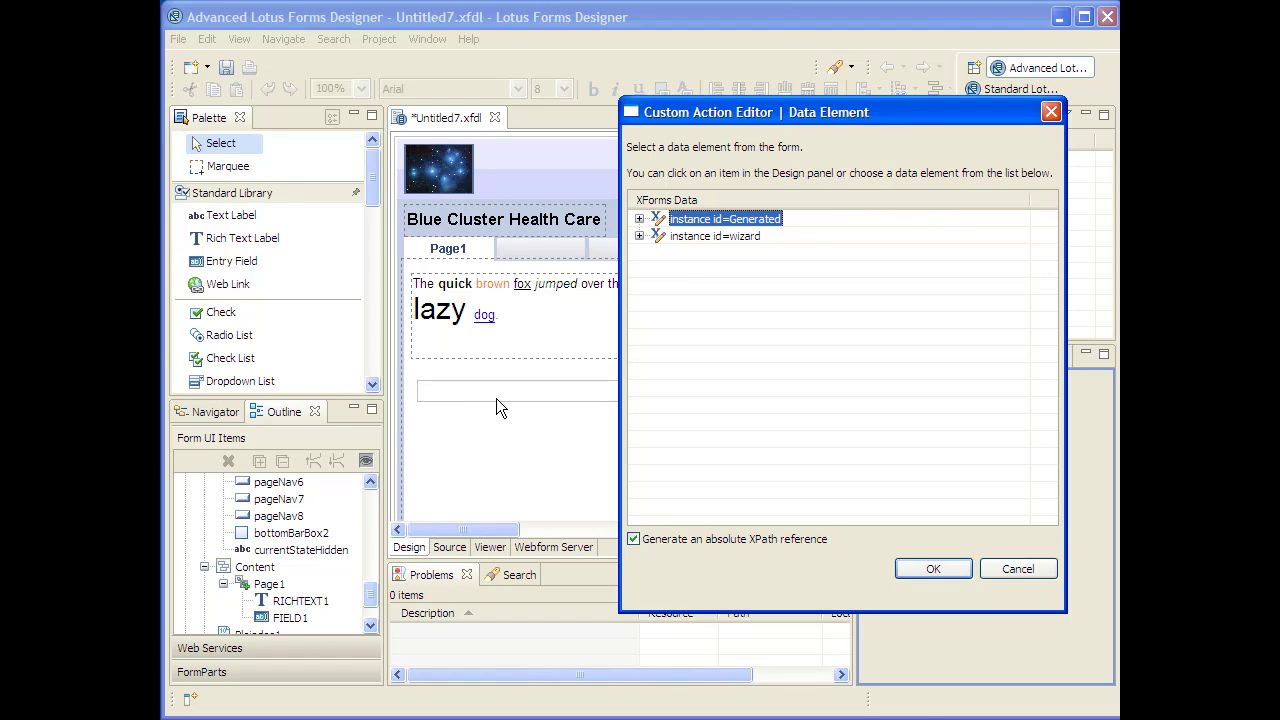
click(469, 393)
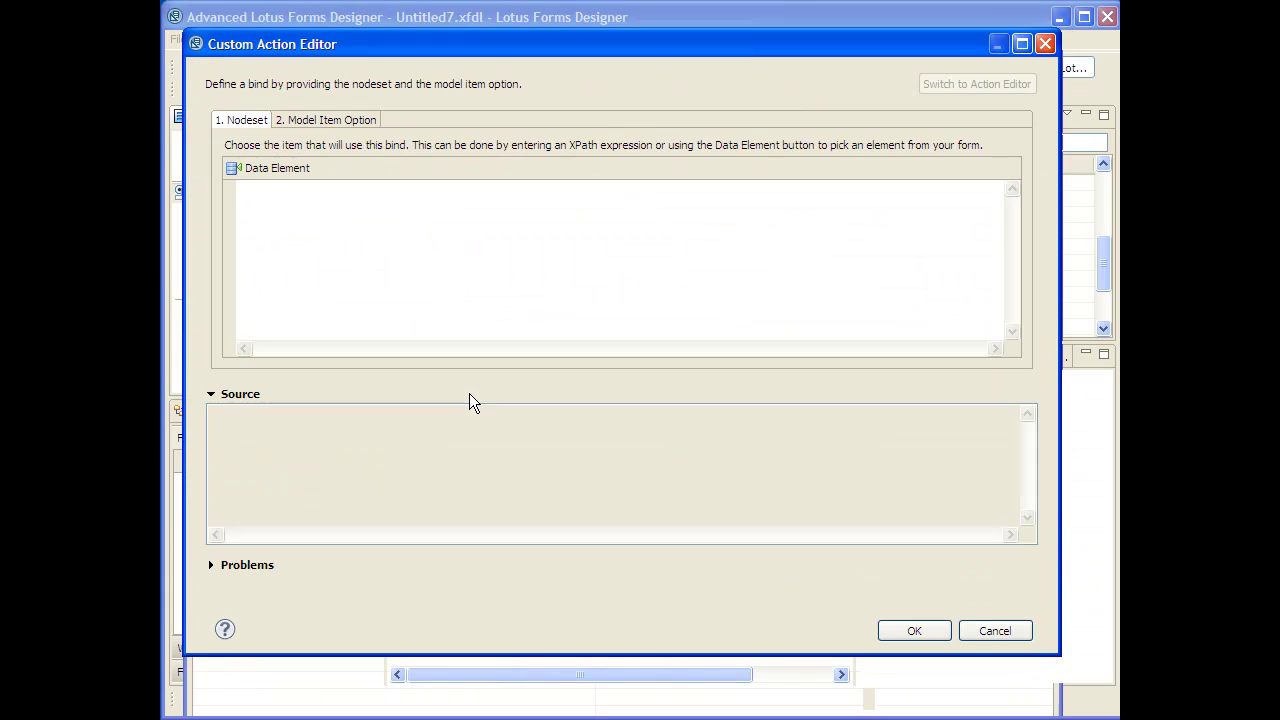
Step: Give the bind a constraint of instance('Generated')/formwizard/content/field1 <= 10 and create it
click(355, 121)
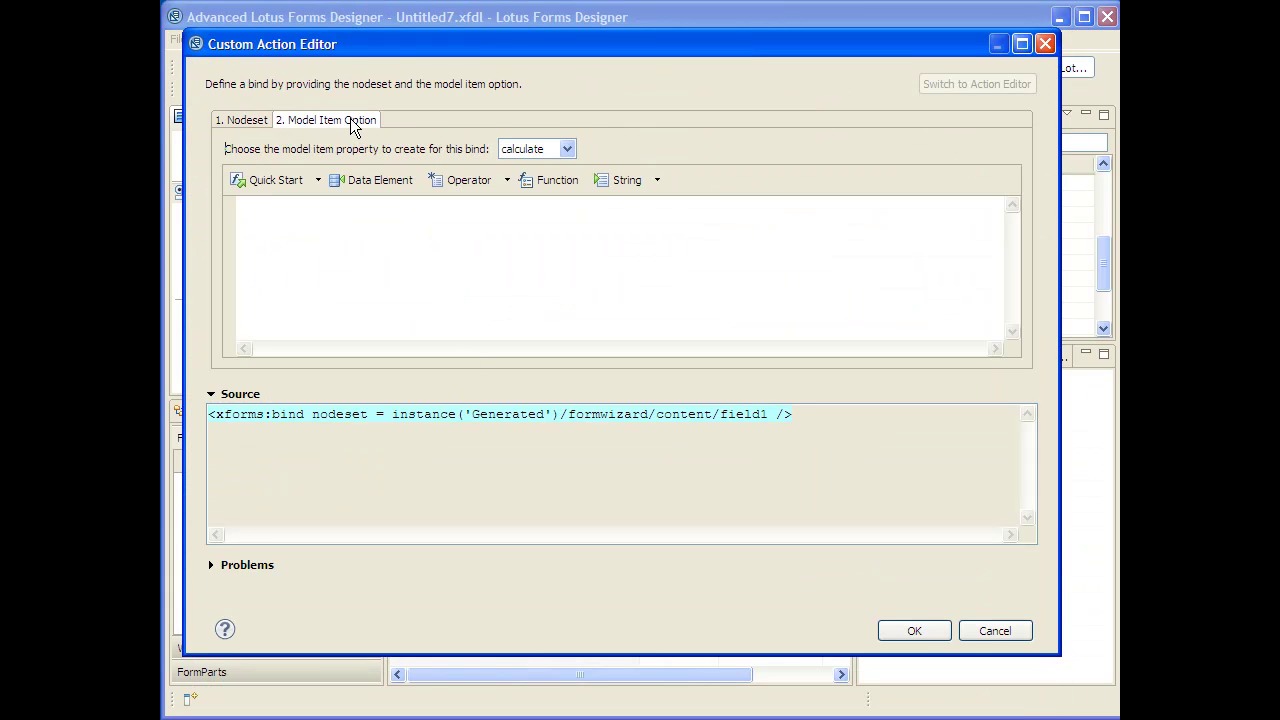
click(566, 148)
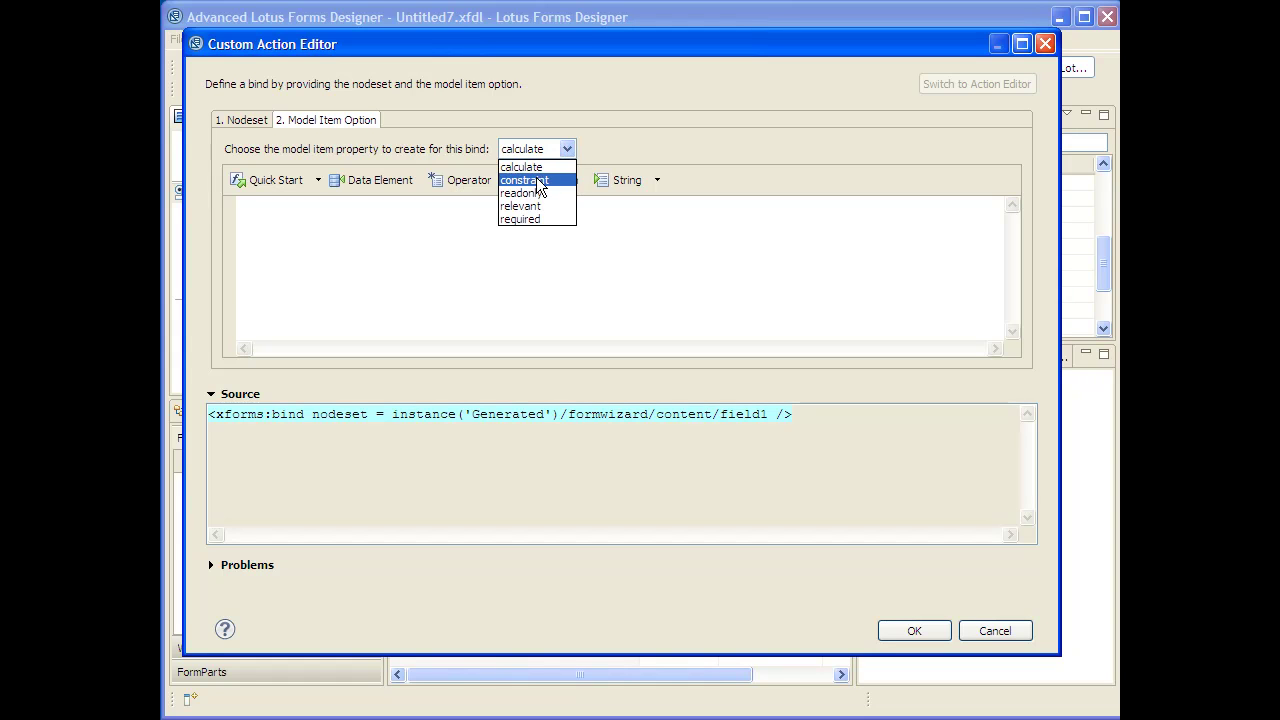
click(537, 180)
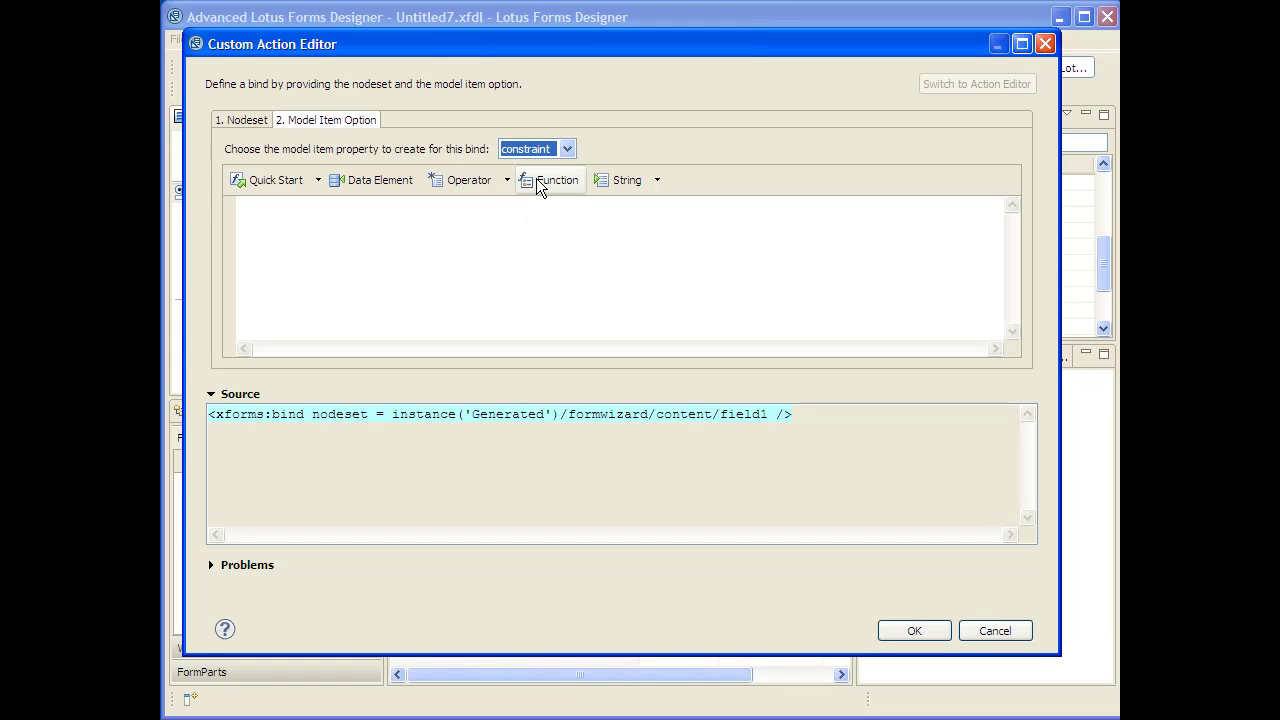
click(371, 179)
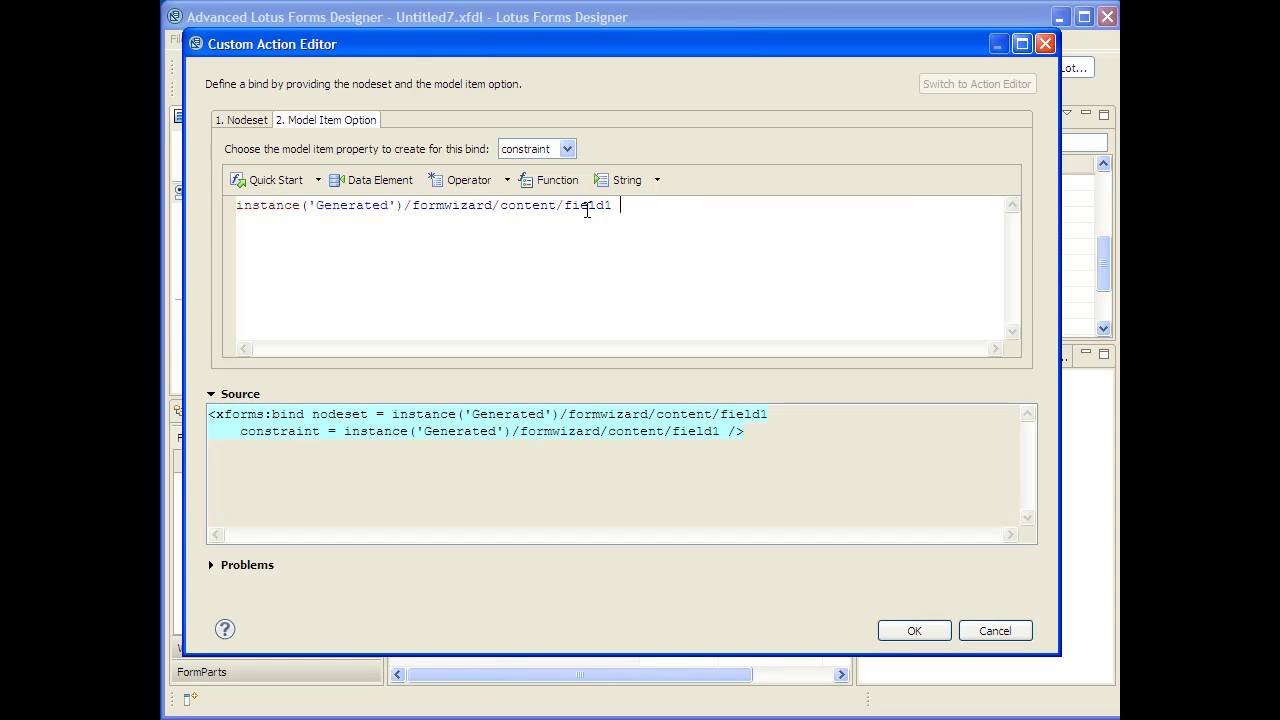
click(477, 189)
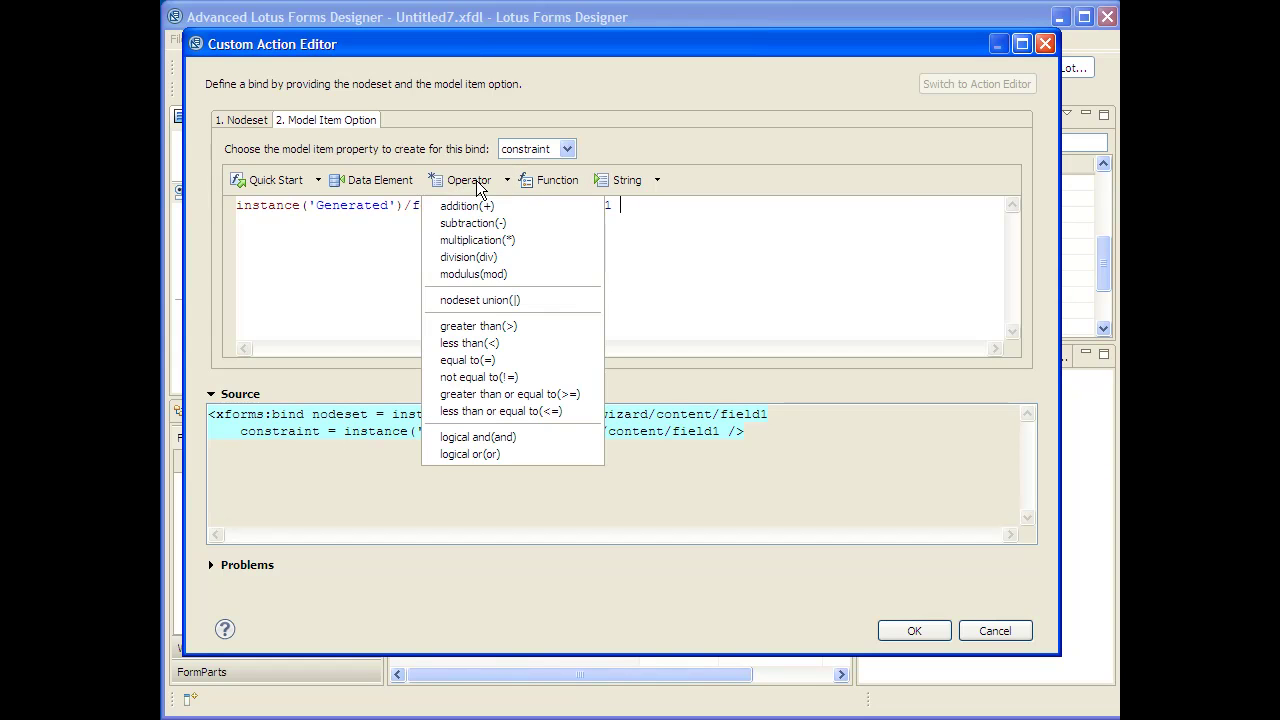
click(517, 415)
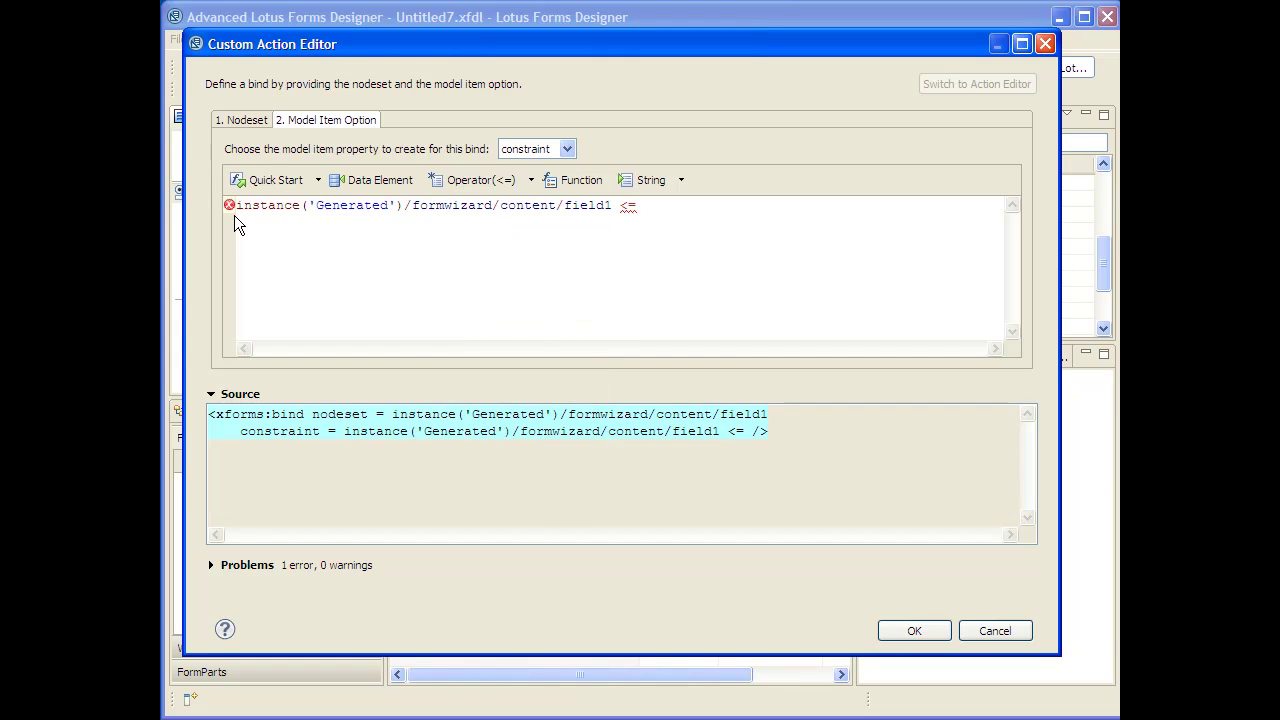
mouse_move(227, 212)
text(10)
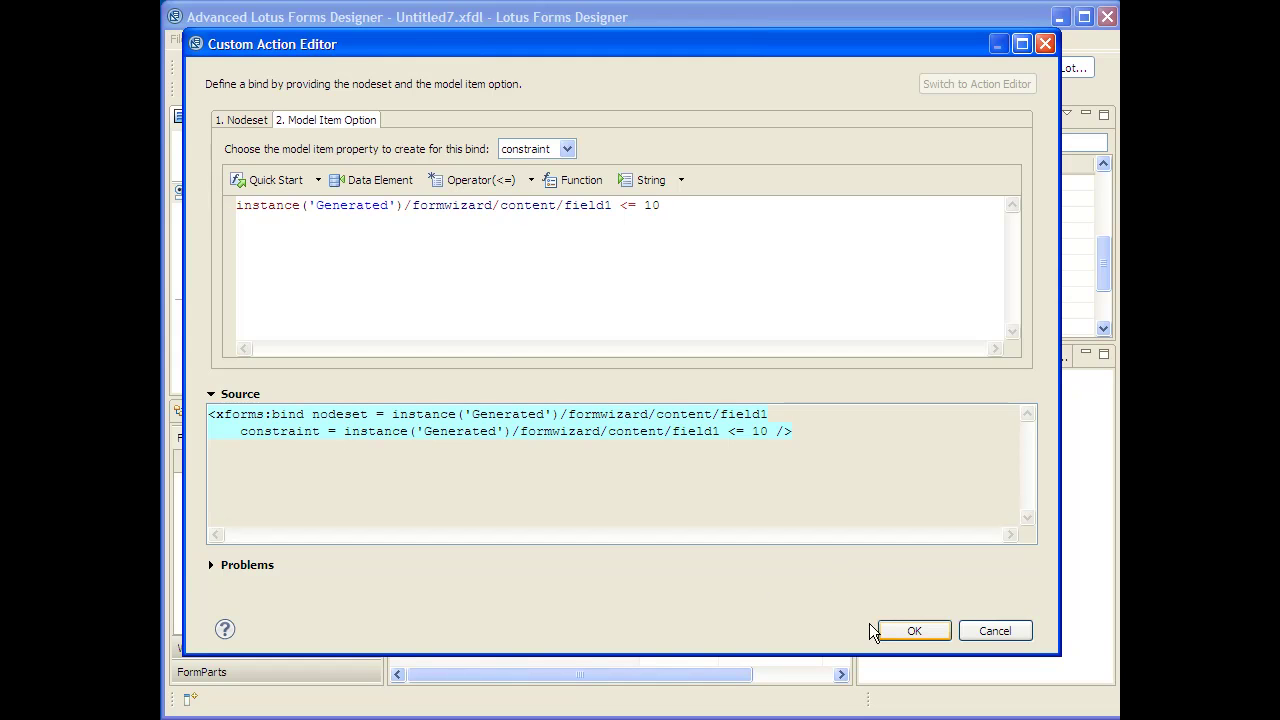
click(905, 632)
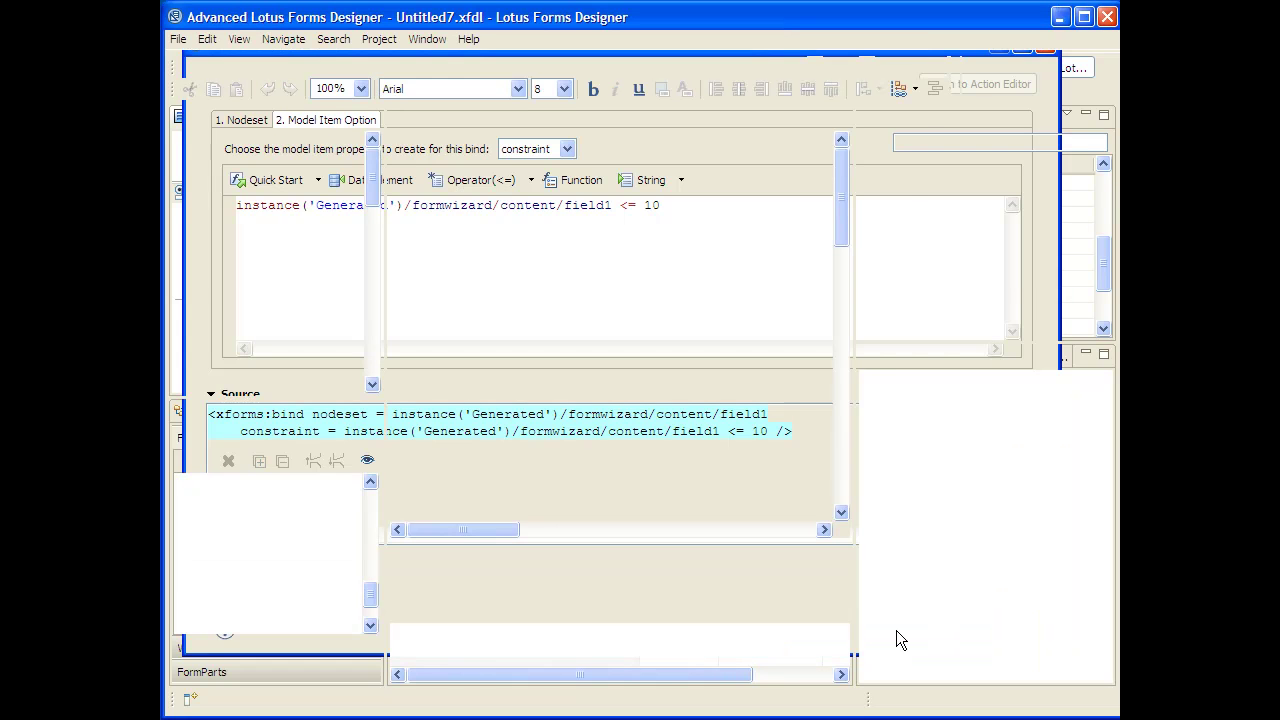